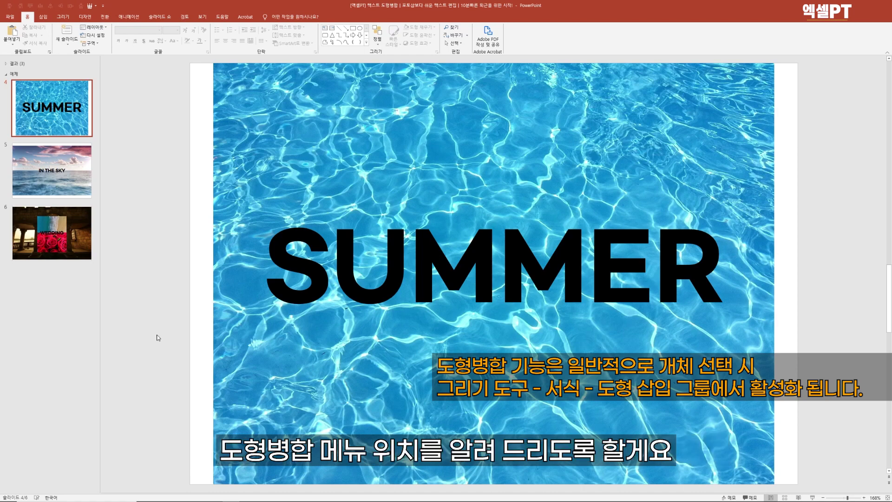
Open the ribbon customization options and list all commands (모든 명령)
click(9, 17)
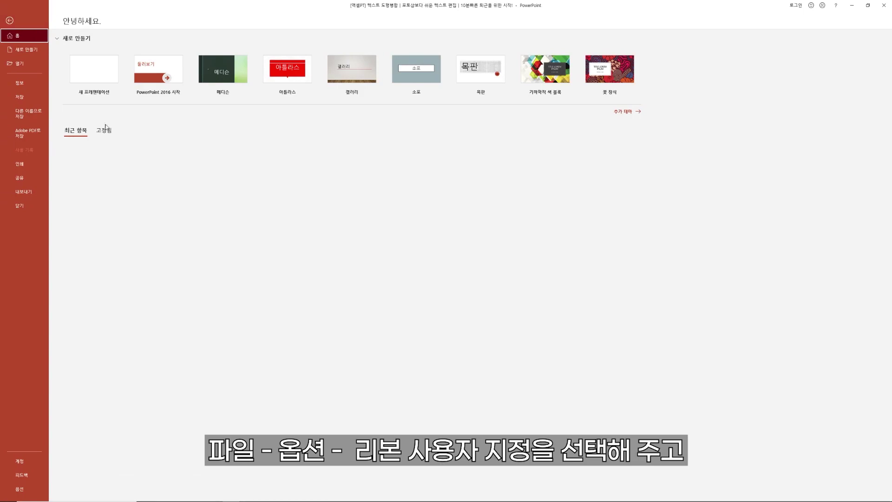
click(21, 489)
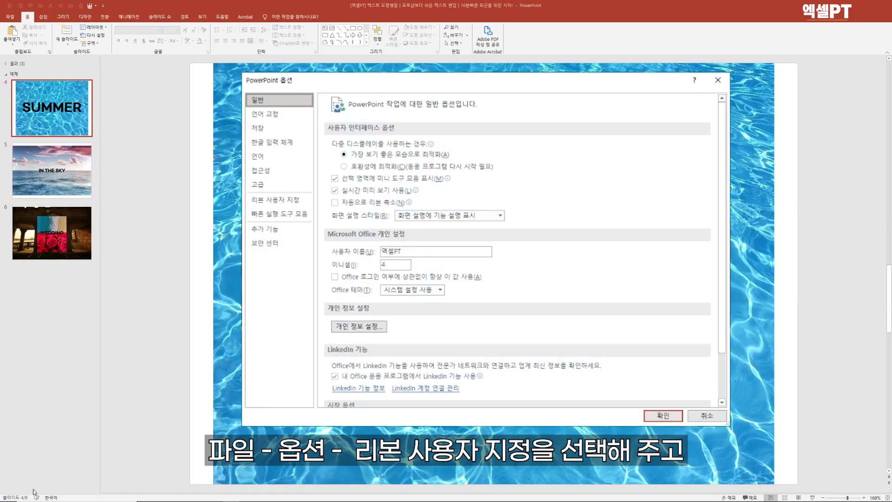
click(275, 200)
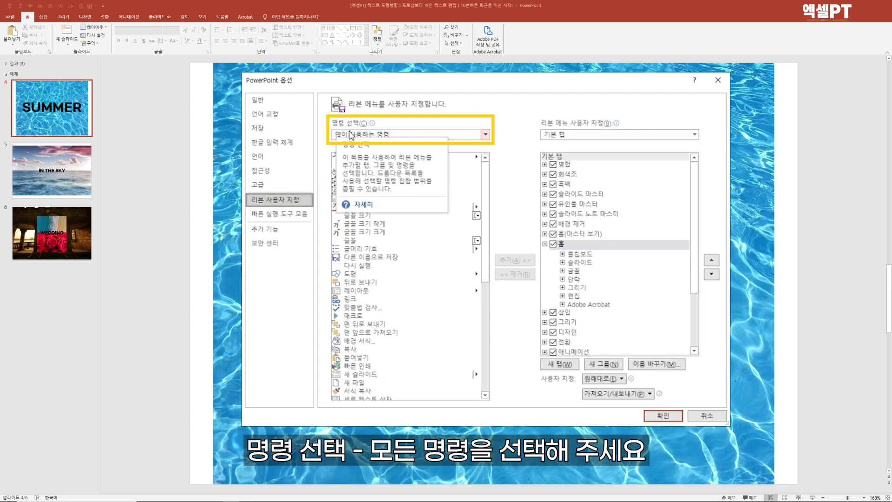
click(351, 134)
click(363, 167)
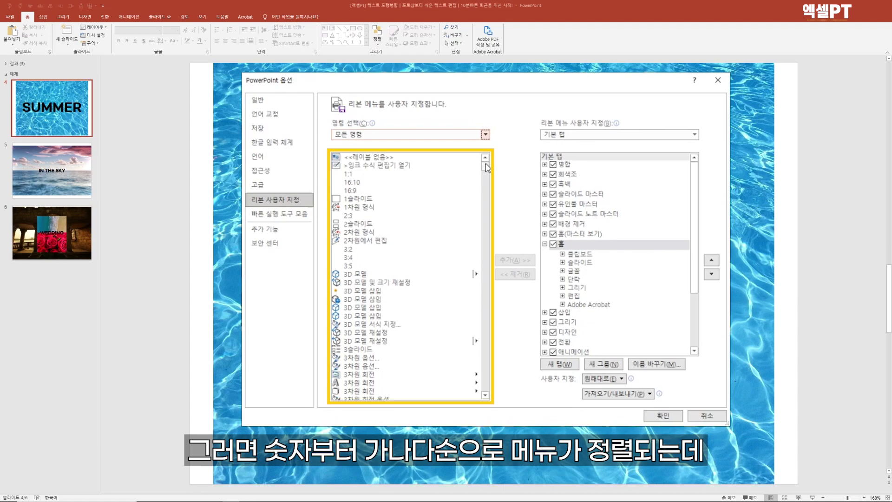
Find the 도형 병합 (Merge Shapes) command and try to add it directly to the 홈 ribbon tab
drag(486, 167, 486, 235)
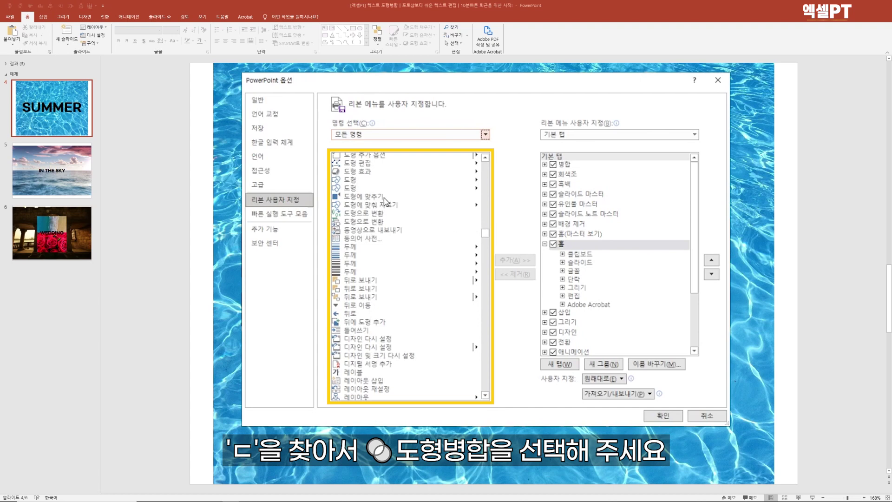
scroll(367, 201, up, 1)
click(365, 164)
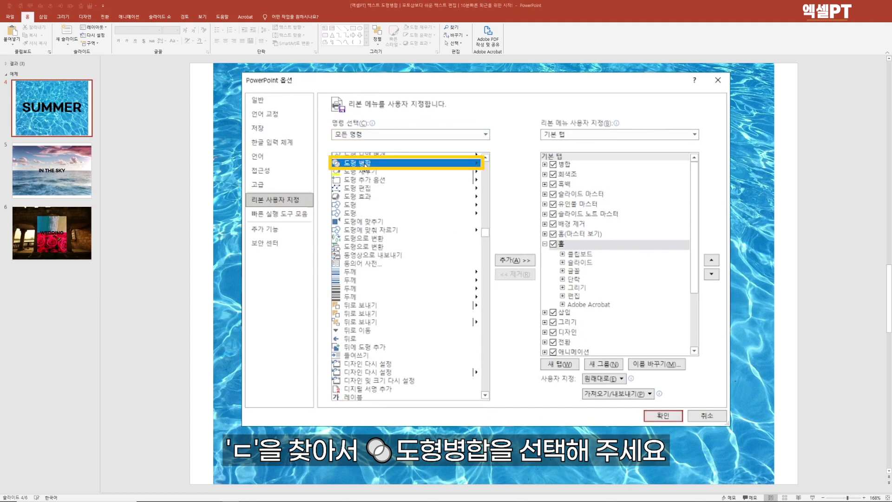
click(531, 262)
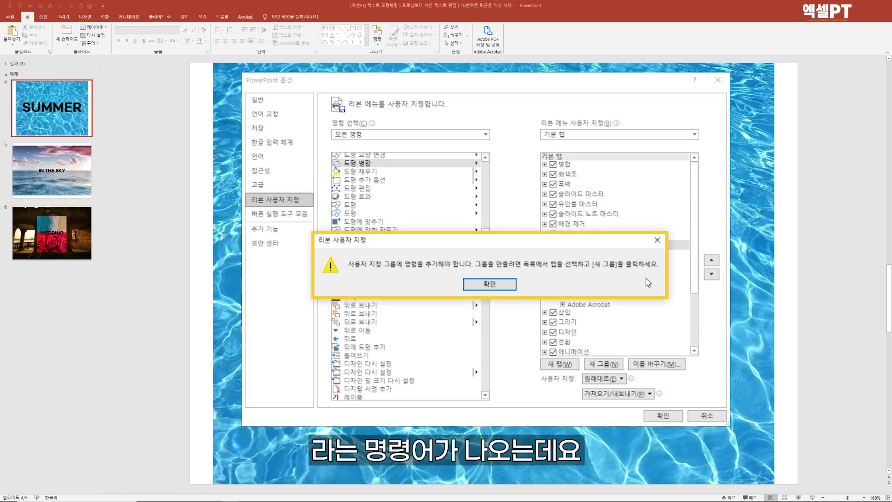
click(507, 284)
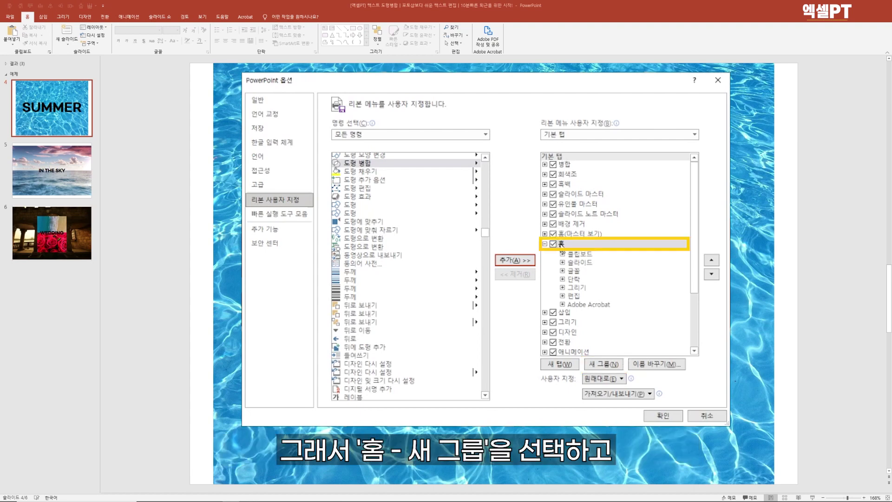
Create a custom group named 도형병합 in the 홈 ribbon tab and add the 도형 병합 command to it
click(603, 364)
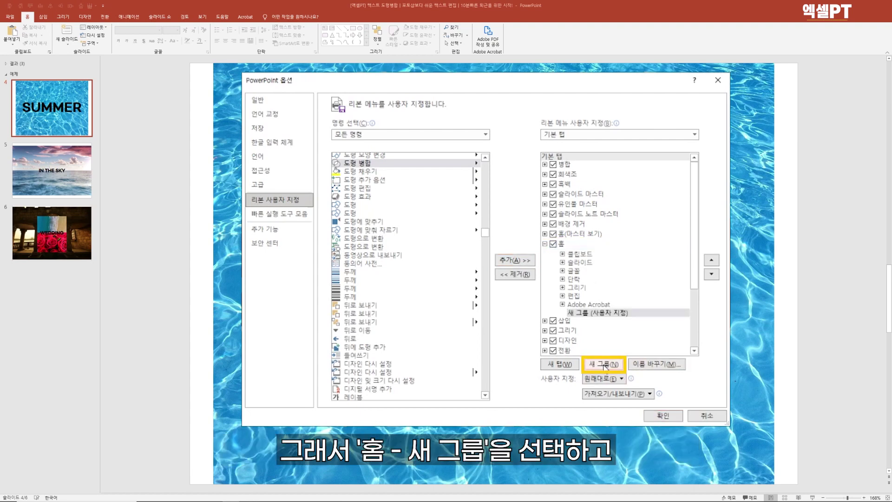
click(656, 365)
text(도형병)
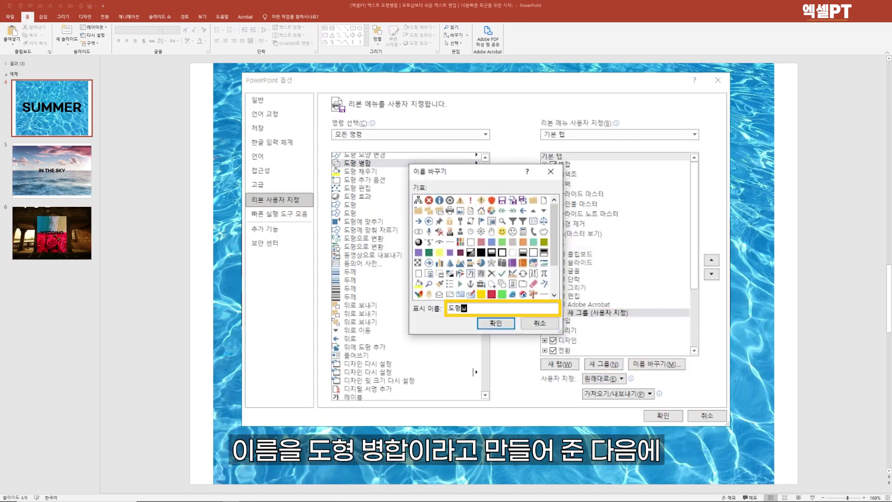
text(합)
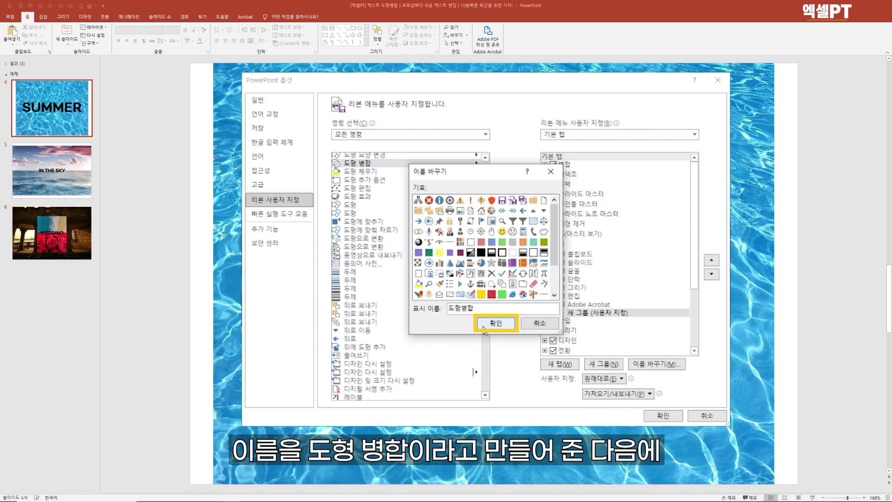
click(483, 327)
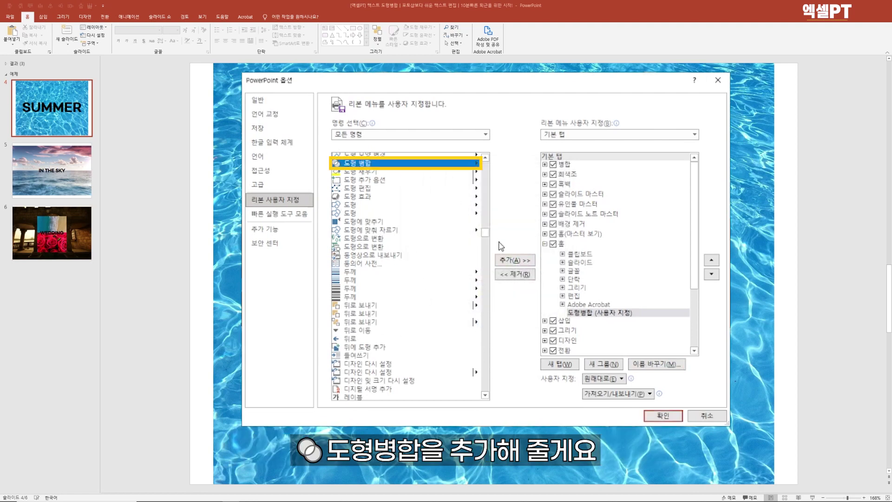
click(514, 259)
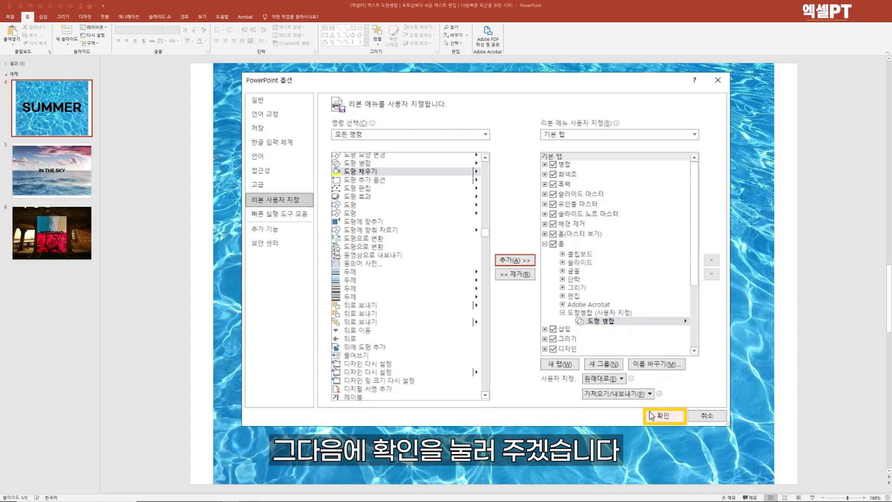
click(663, 415)
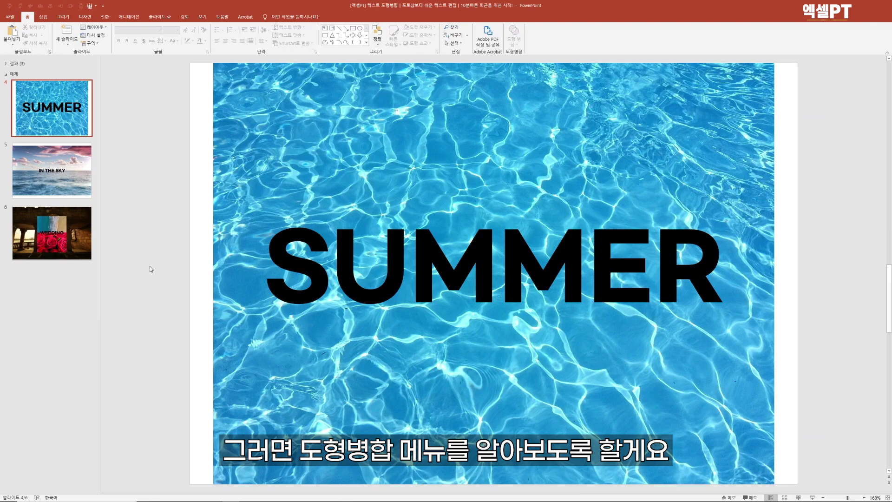
Select the water picture together with the SUMMER text and merge them with Union (통합)
click(253, 149)
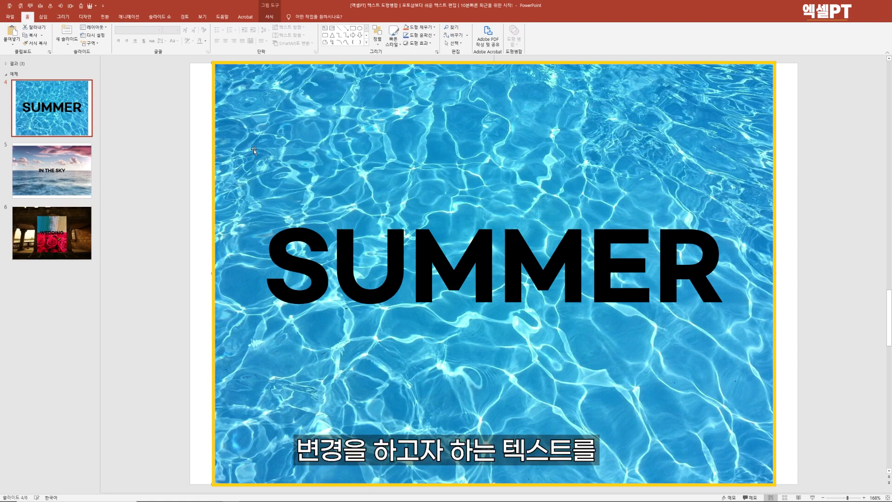
shift+click(516, 320)
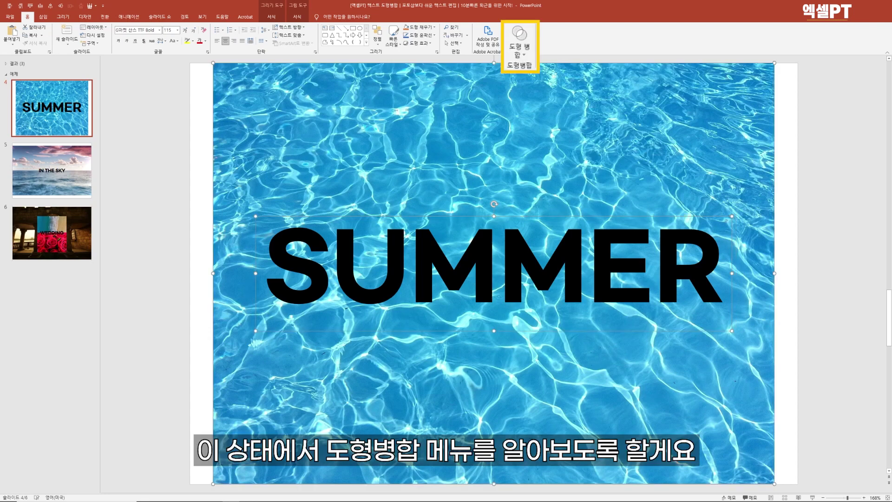
click(517, 41)
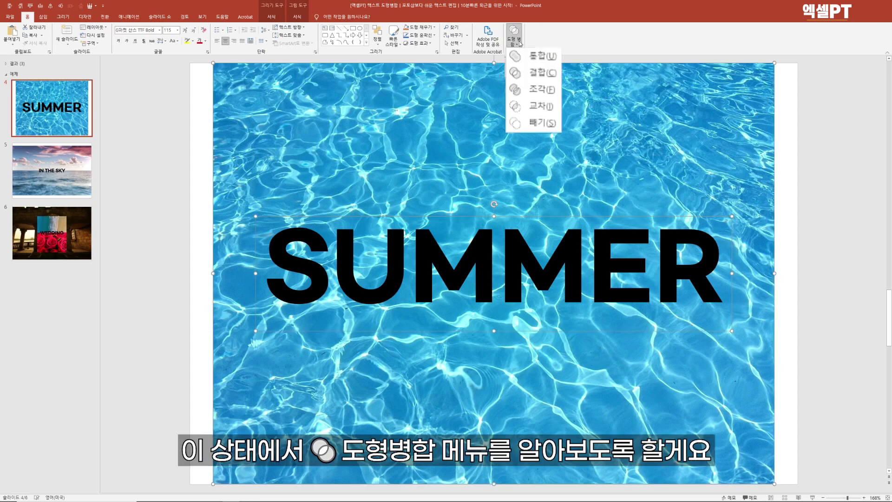
click(516, 56)
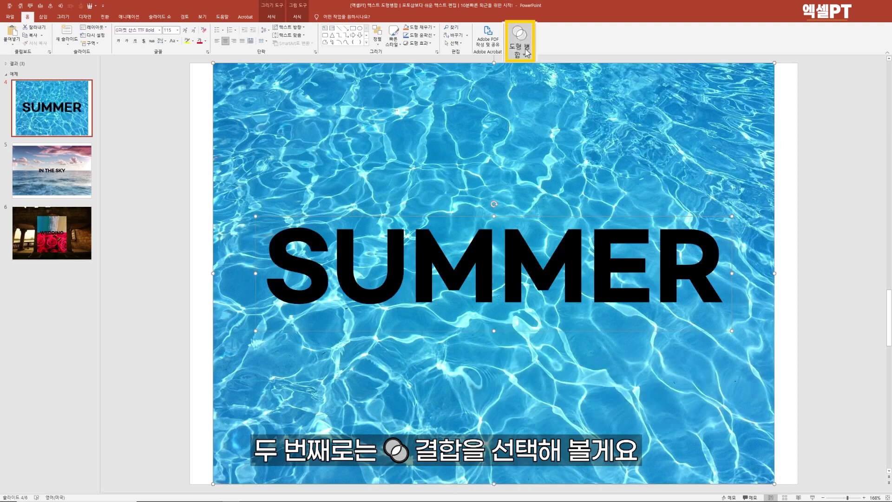
Merge the water picture and the SUMMER text with Combine (결합)
click(514, 36)
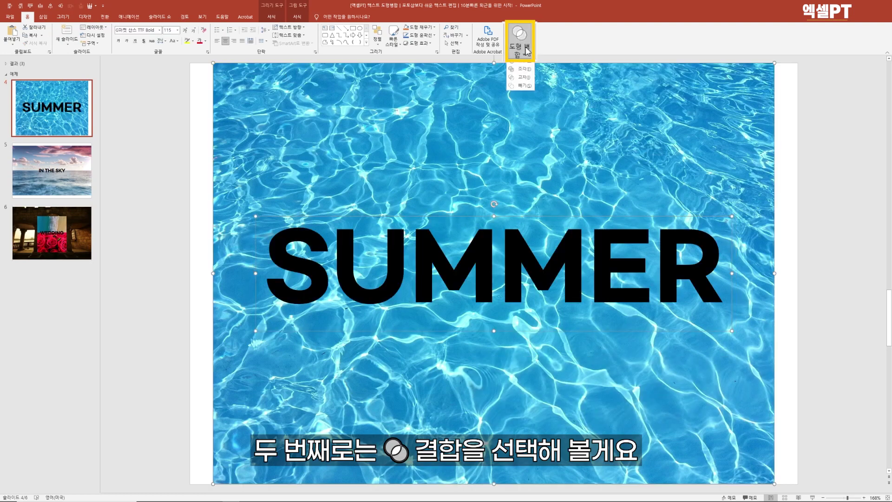
click(542, 73)
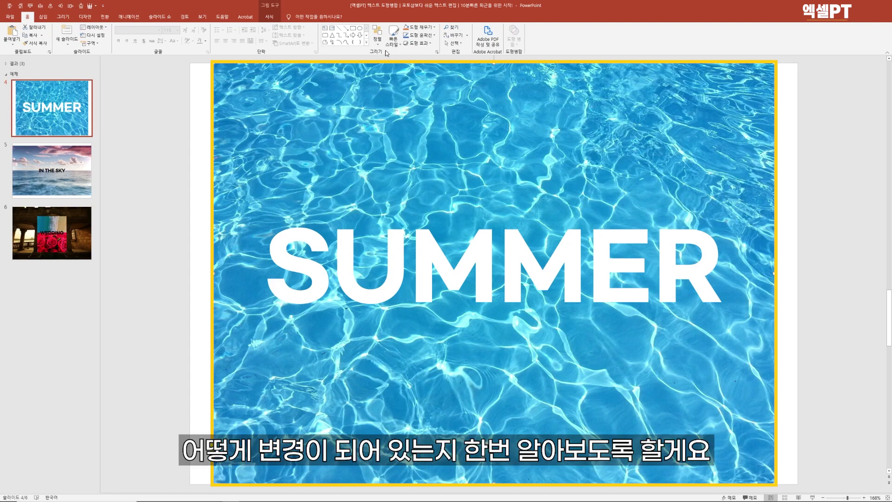
Draw a rectangle about 5.5 cm high and 3.1 cm wide, send it to the back, and move it behind the cut-out letters
click(375, 32)
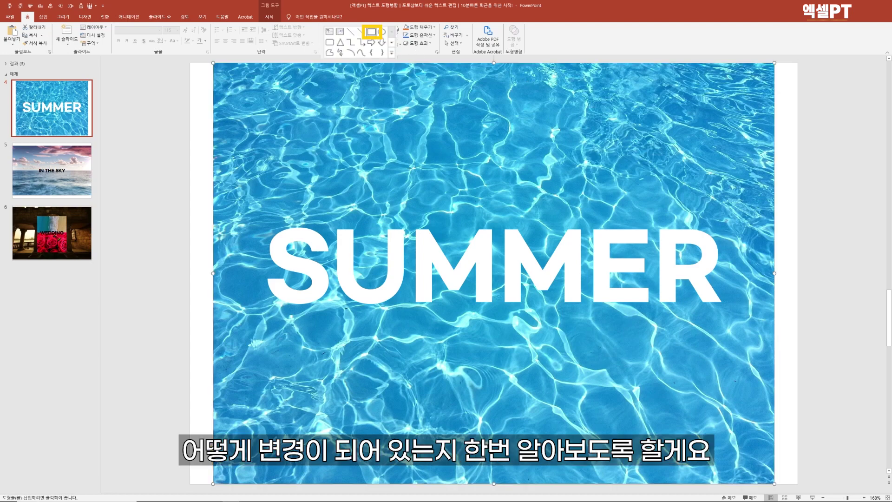
mouse_move(203, 151)
mouse_down()
mouse_move(262, 215)
mouse_move(275, 273)
mouse_up()
right_click(256, 222)
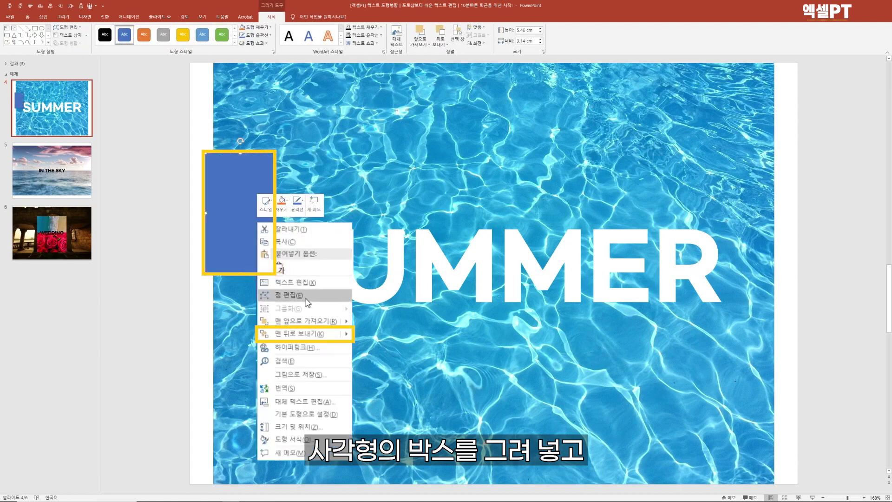
click(307, 332)
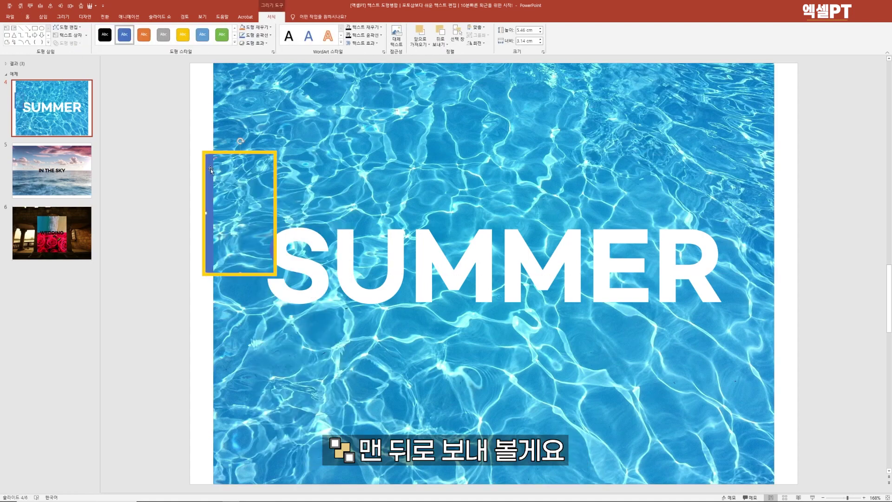
drag(208, 168, 265, 227)
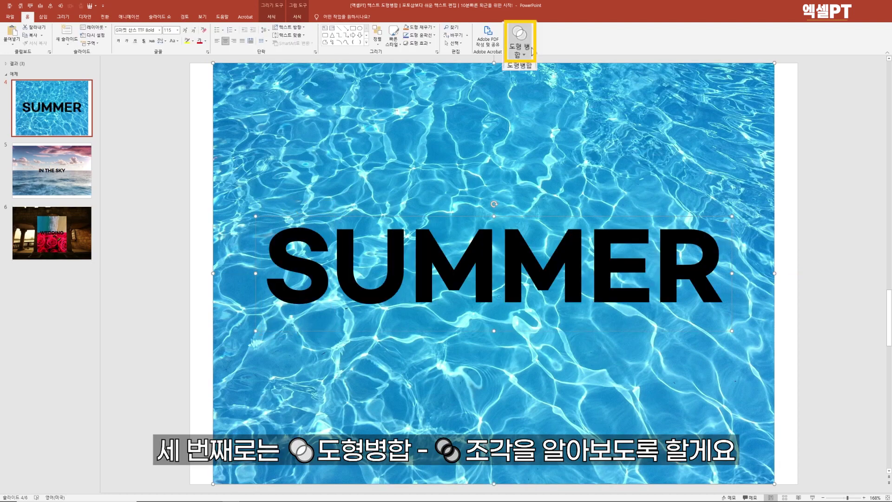
Split the water picture and the SUMMER text with Fragment (조각) and delete the background piece
click(514, 37)
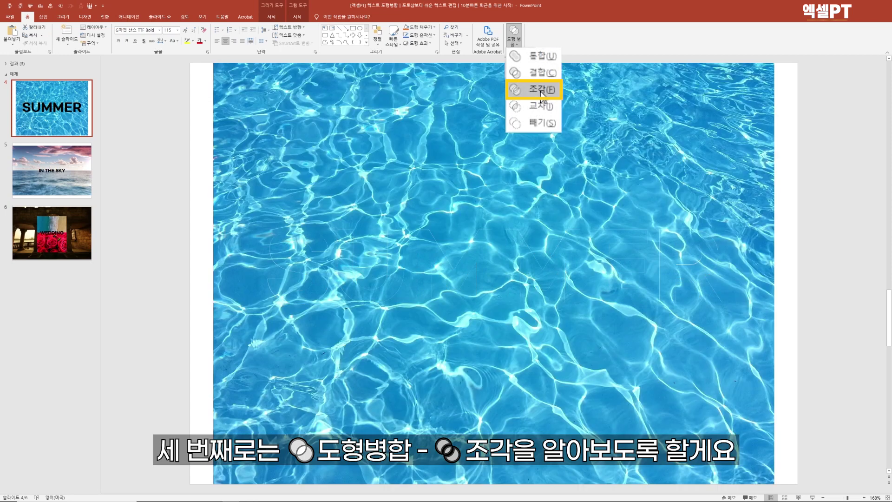
click(539, 90)
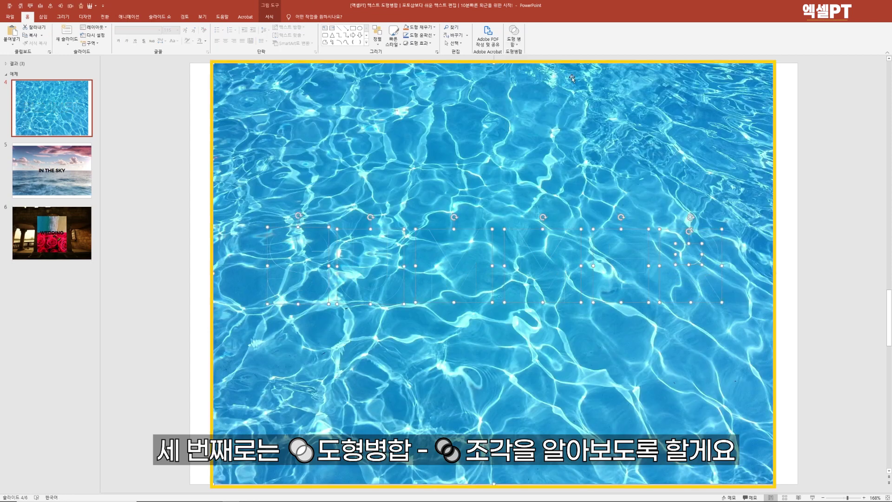
click(174, 139)
click(265, 105)
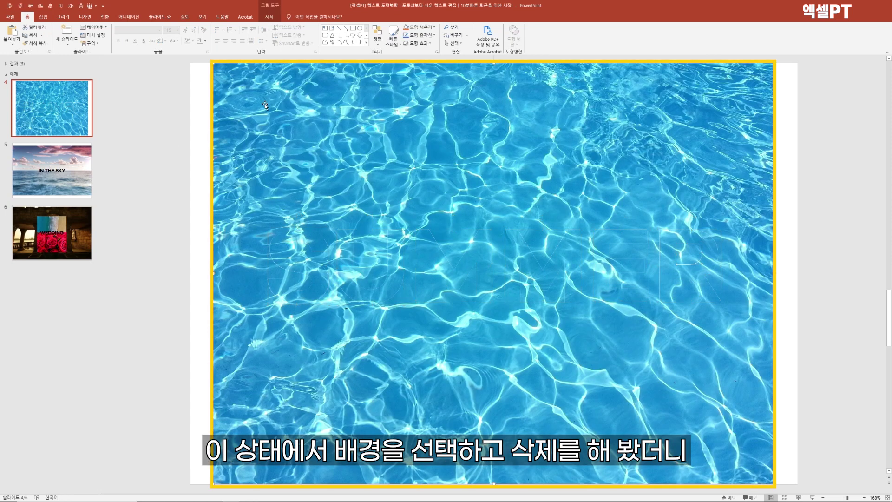
key(Delete)
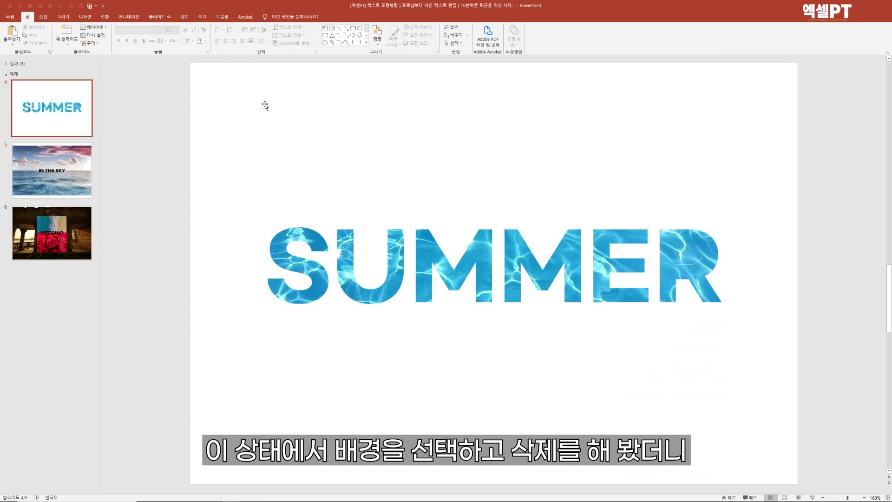
Move the inner piece of the R out above the letter, and offset the E and both Ms vertically
drag(702, 250, 658, 191)
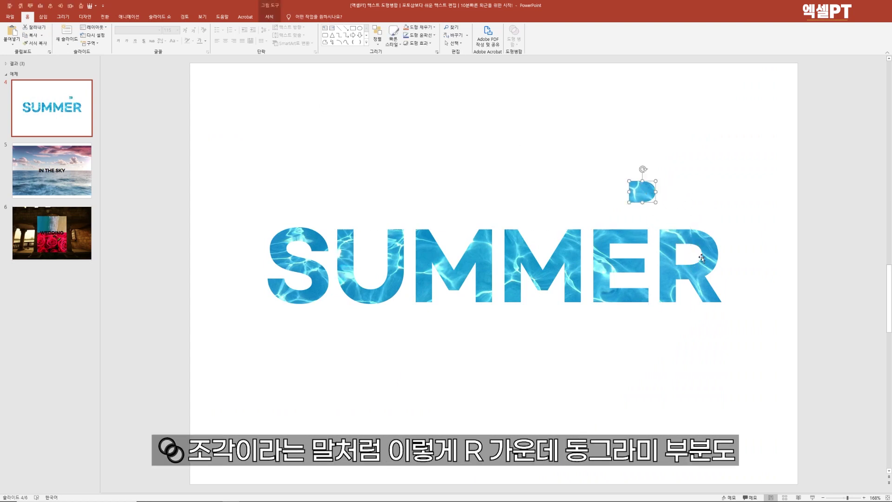
drag(634, 191, 659, 154)
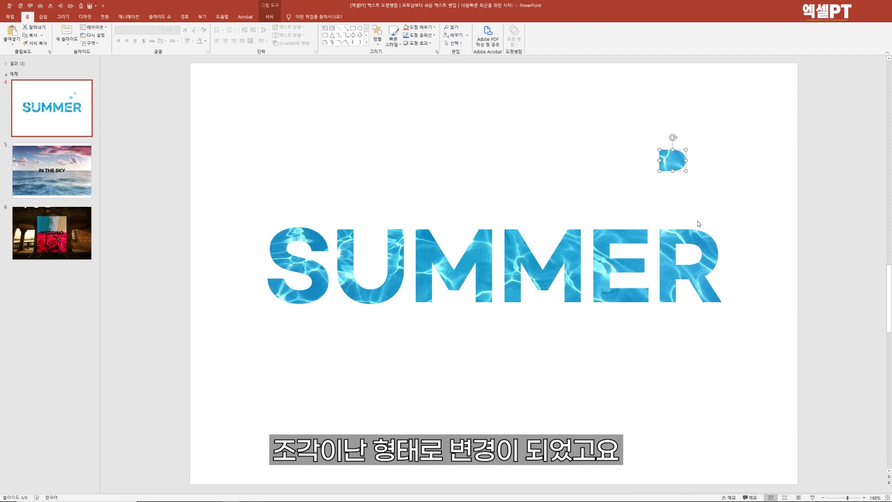
drag(613, 260, 603, 195)
drag(542, 261, 540, 296)
drag(487, 266, 488, 243)
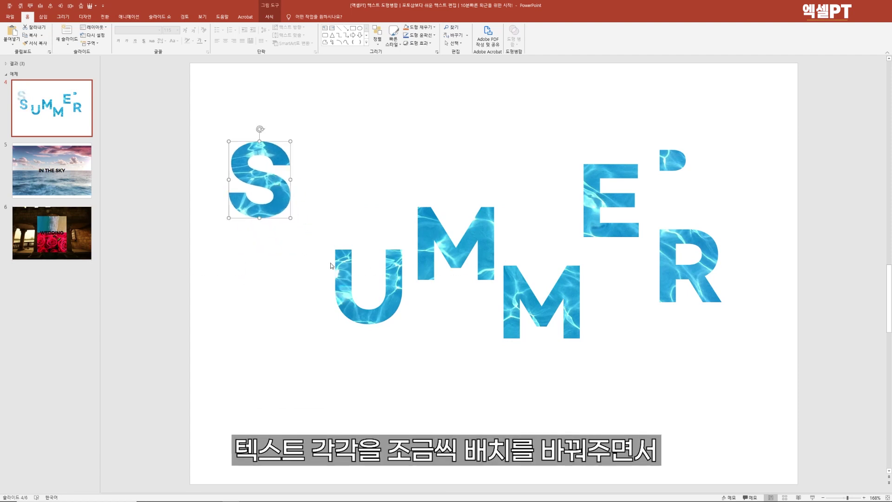
Shrink the U and place it beside the S, and reposition the neighbouring letters in a staggered layout
drag(331, 266, 295, 198)
drag(430, 227, 345, 203)
click(366, 195)
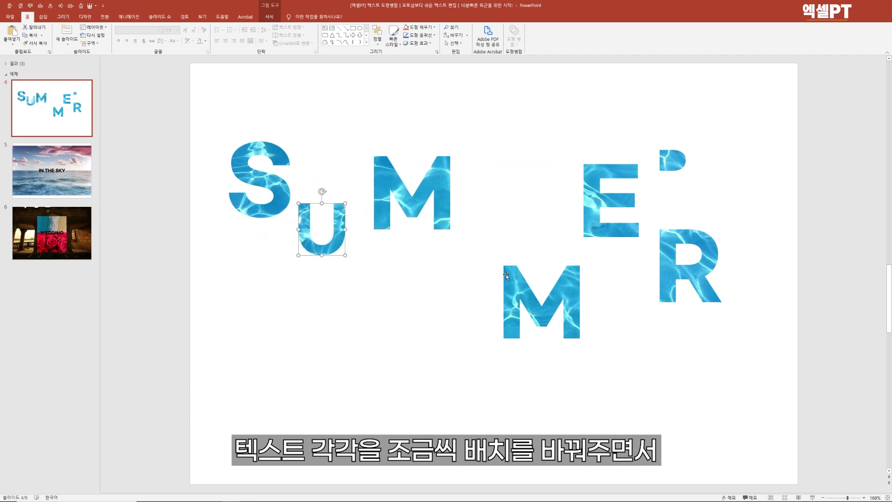
drag(506, 274, 467, 195)
drag(541, 259, 570, 289)
click(614, 224)
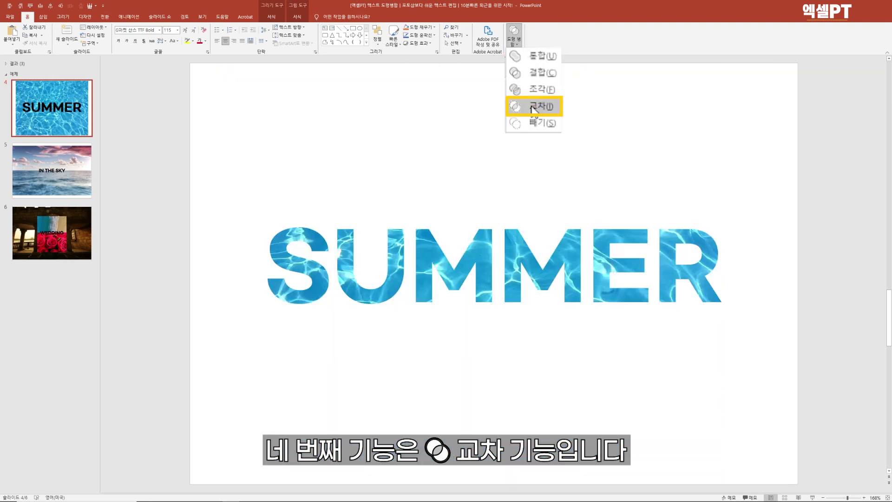
Merge the water picture and the SUMMER text with Intersect (교차) and move the resulting word slightly down
click(533, 107)
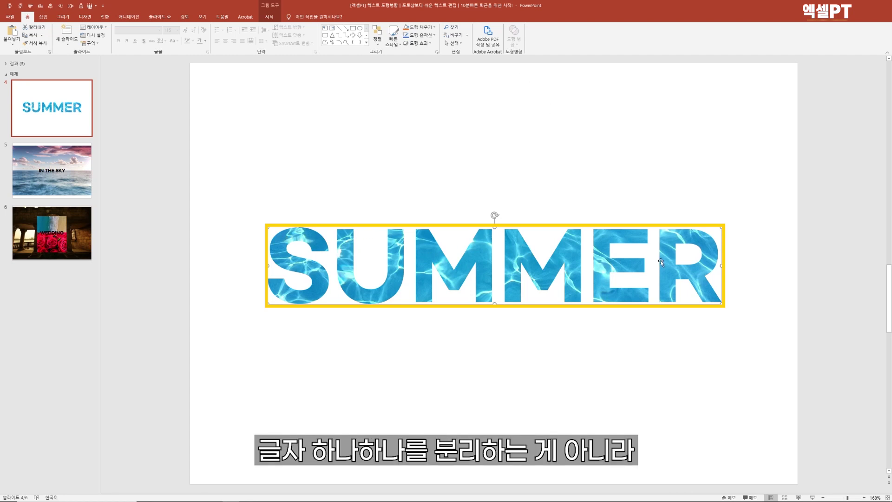
drag(661, 256, 660, 281)
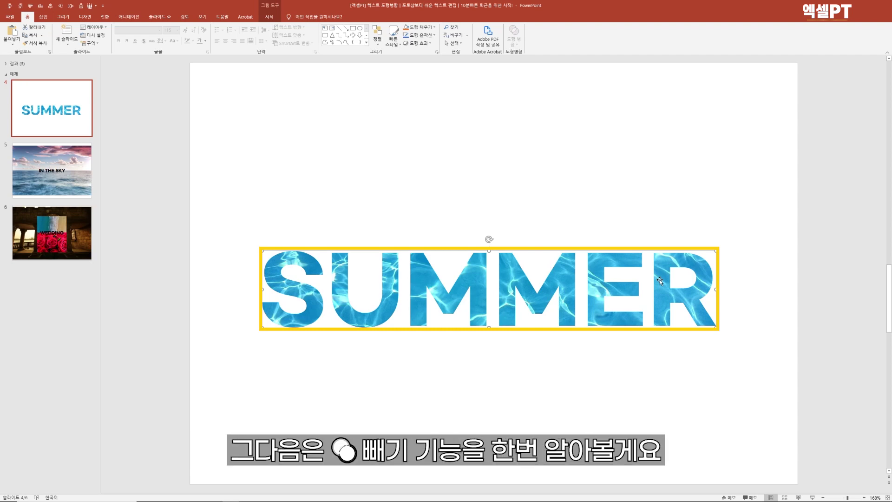
Cut the SUMMER text out of the water picture with Subtract (빼기)
click(514, 35)
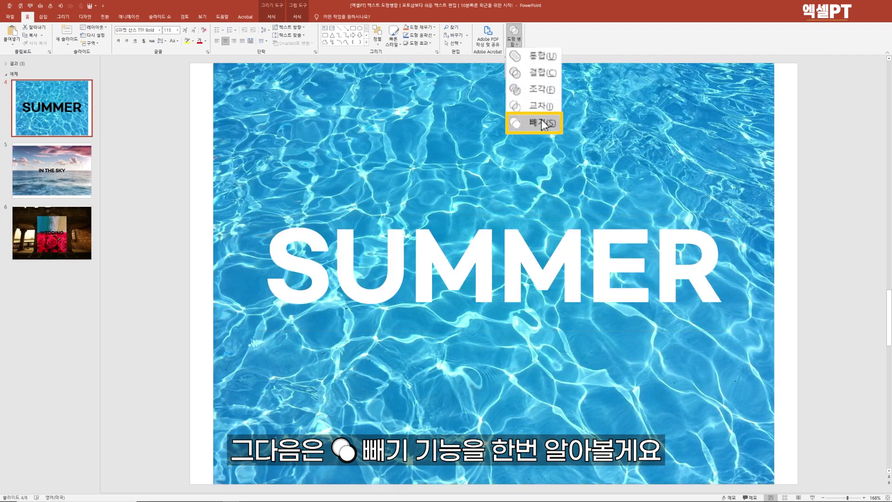
click(542, 122)
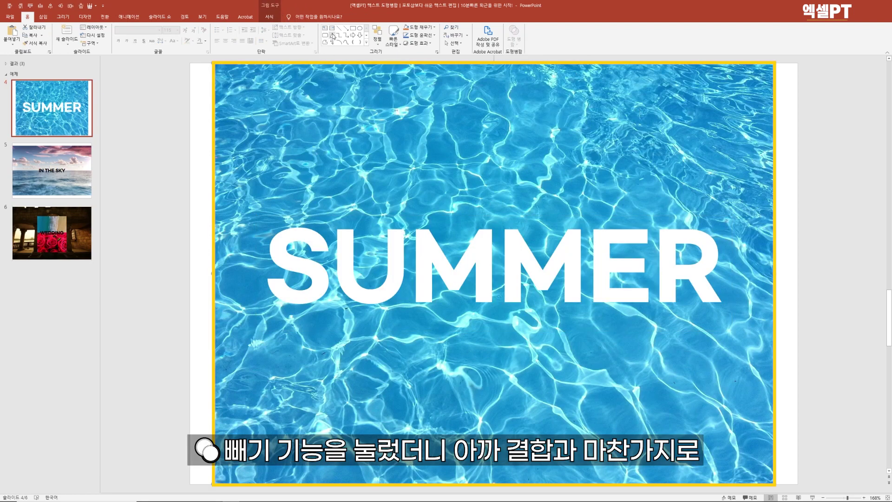
Draw a rectangle about 6.25 cm high and 1.83 cm wide over the picture's left edge, send it to back, and shift it behind the picture
click(353, 28)
mouse_move(203, 140)
mouse_down()
mouse_move(243, 203)
mouse_move(248, 281)
mouse_up()
right_click(242, 190)
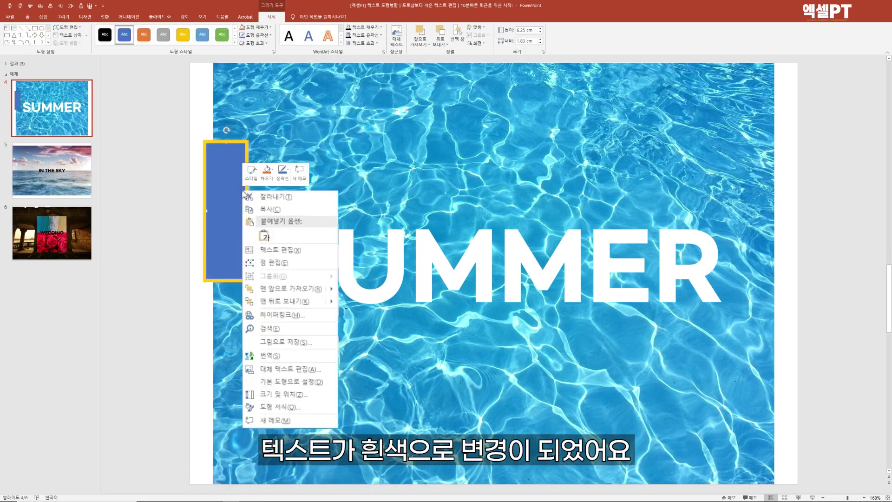
click(288, 302)
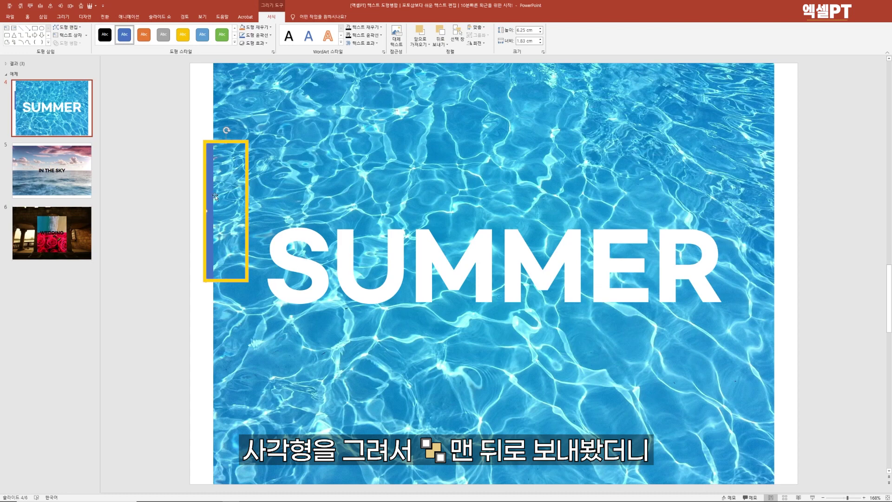
drag(215, 194, 243, 170)
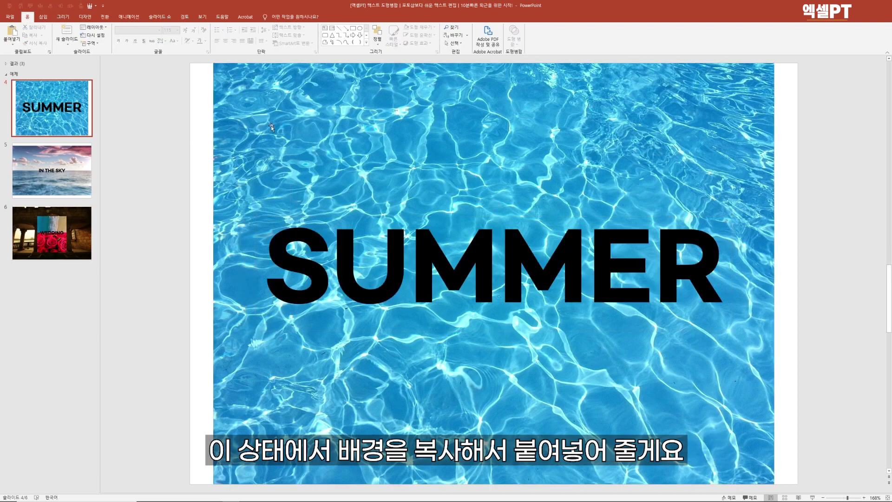
Duplicate the water picture and move the copy beside the slide, off its right edge
click(440, 161)
key(ctrl+v)
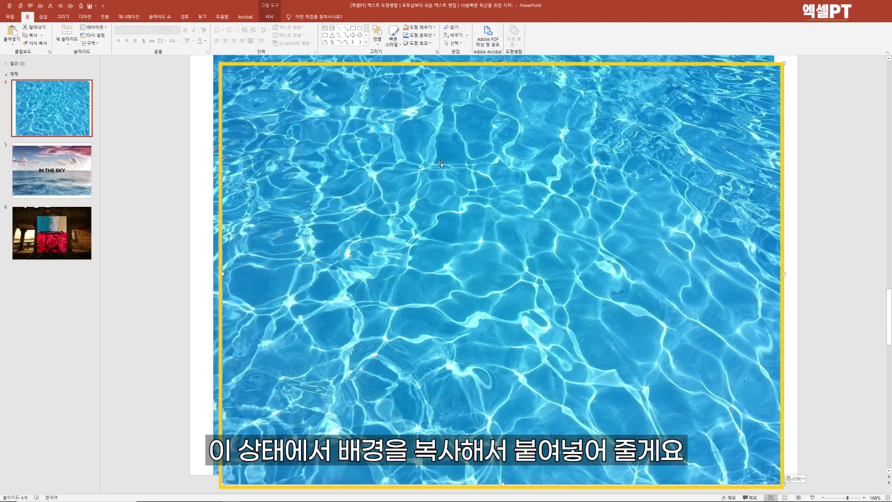
drag(241, 78, 803, 106)
scroll(804, 106, right, 10)
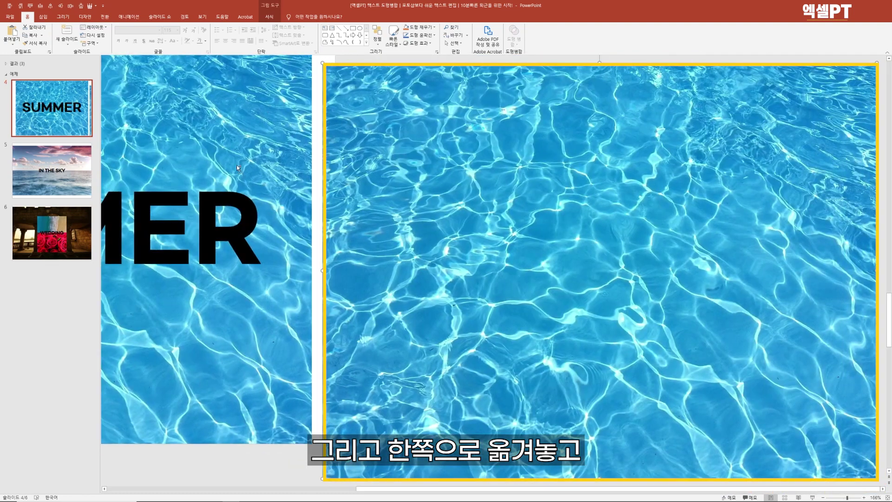
Merge the original water picture and the SUMMER text with Intersect (교차)
ctrl+scroll(236, 165, down, 5)
click(346, 160)
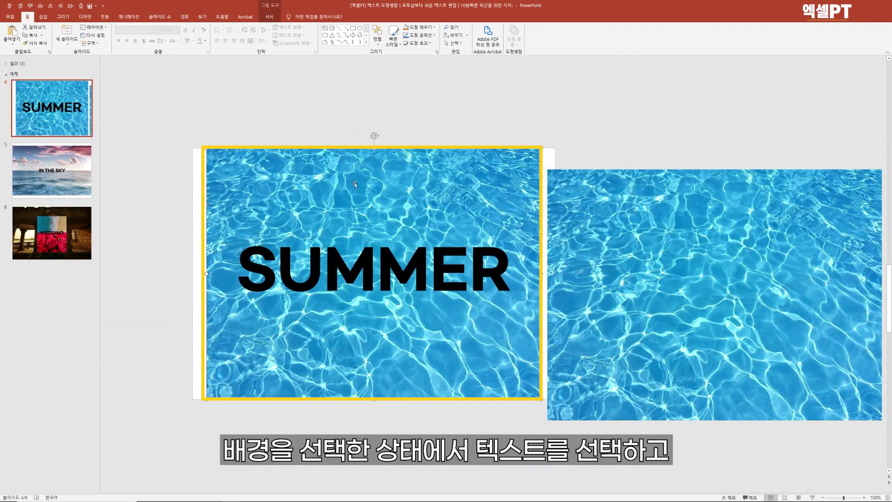
shift+click(374, 269)
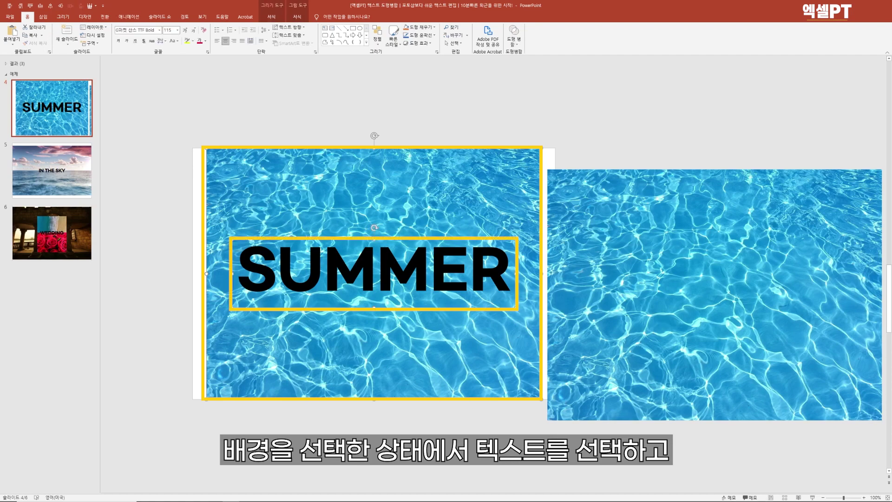
click(518, 52)
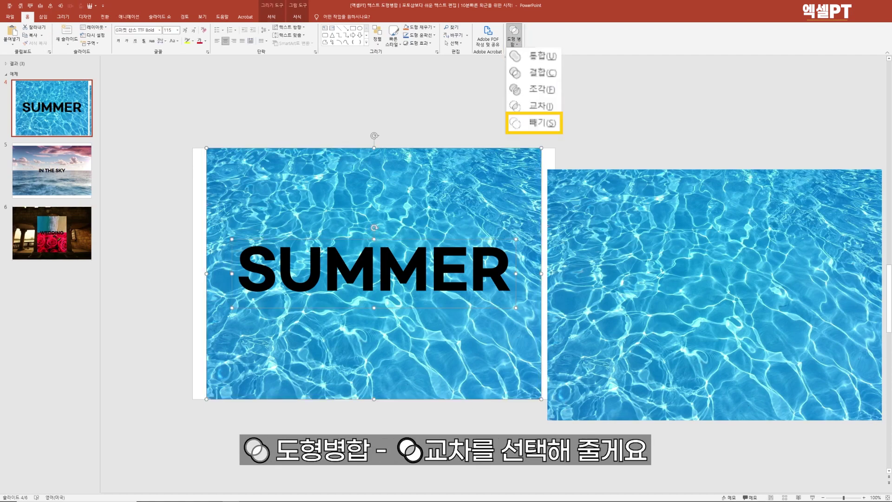
click(533, 104)
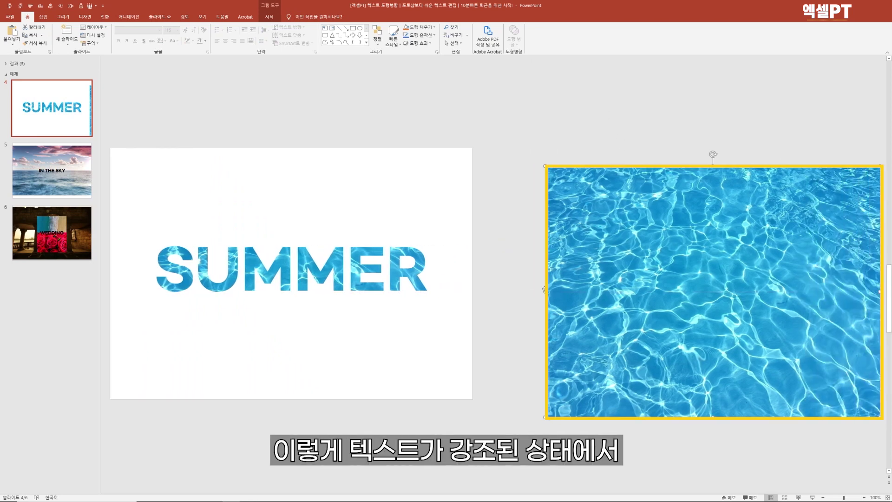
Shrink the water-filled SUMMER word and place it in the slide's upper-left corner
scroll(292, 306, up, 2)
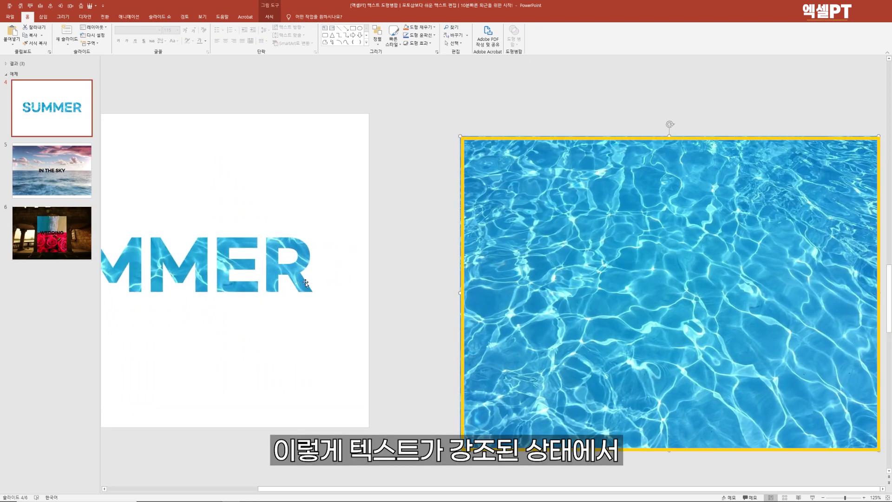
scroll(305, 283, down, 3)
click(383, 283)
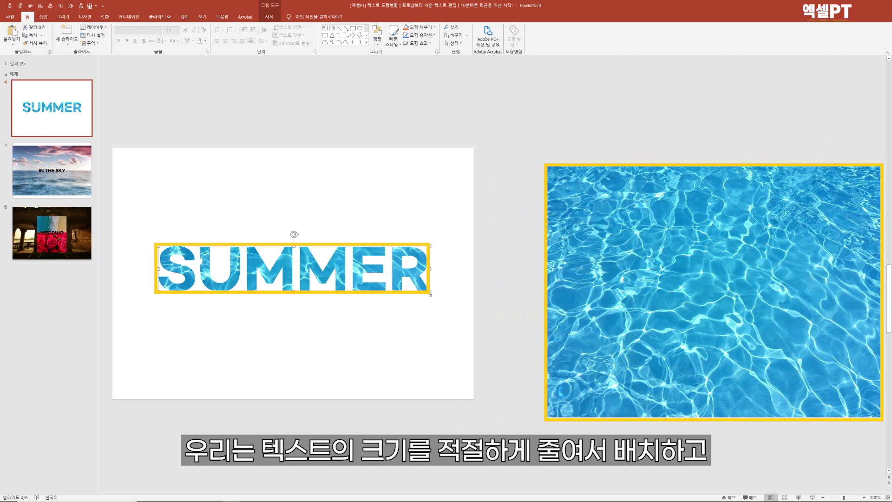
drag(430, 294, 194, 173)
Move the water picture copy onto the right part of the slide and crop its overhang at the slide's right edge
click(660, 226)
drag(660, 226, 453, 206)
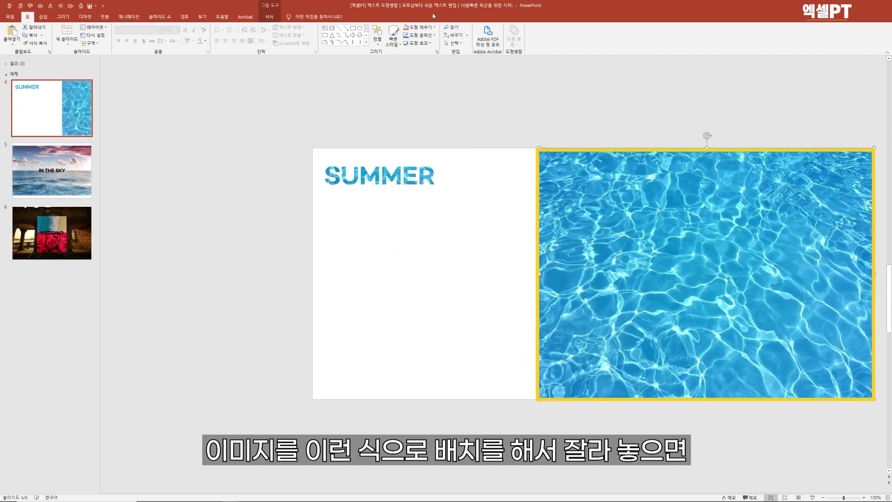
click(269, 17)
click(825, 37)
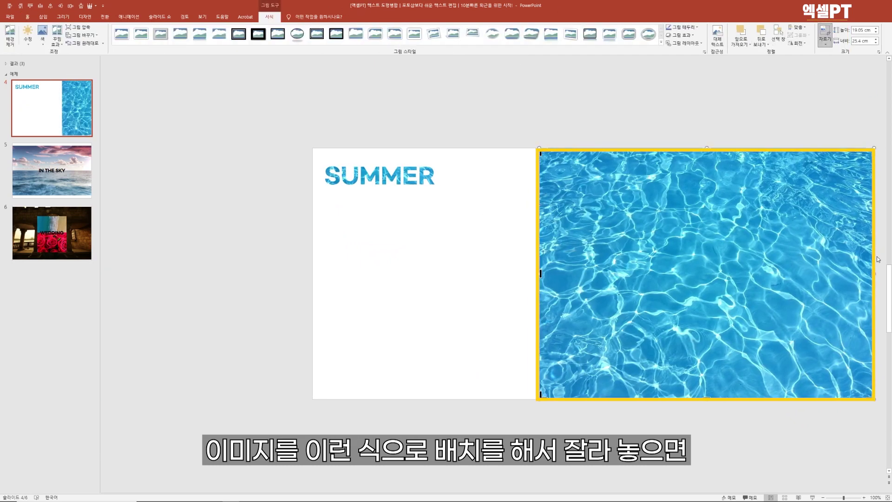
drag(874, 273, 675, 268)
click(484, 289)
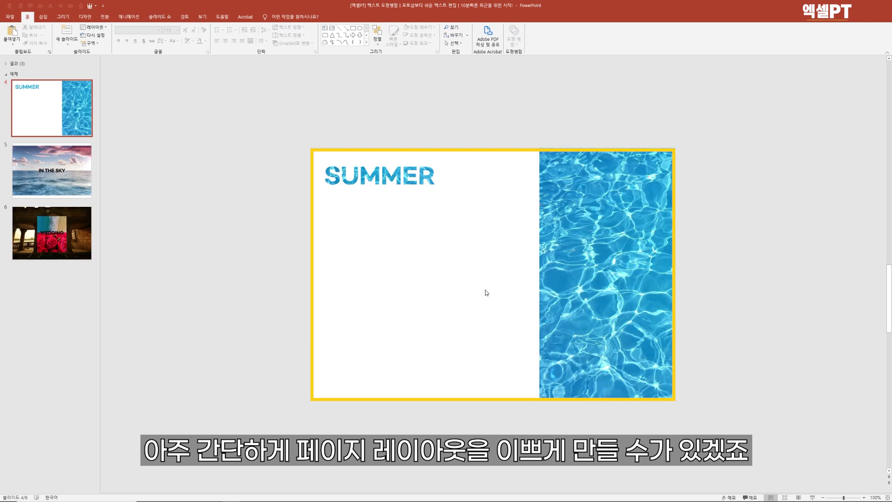
On slide 5, duplicate the sea and sky picture and send the copy to the back
click(70, 175)
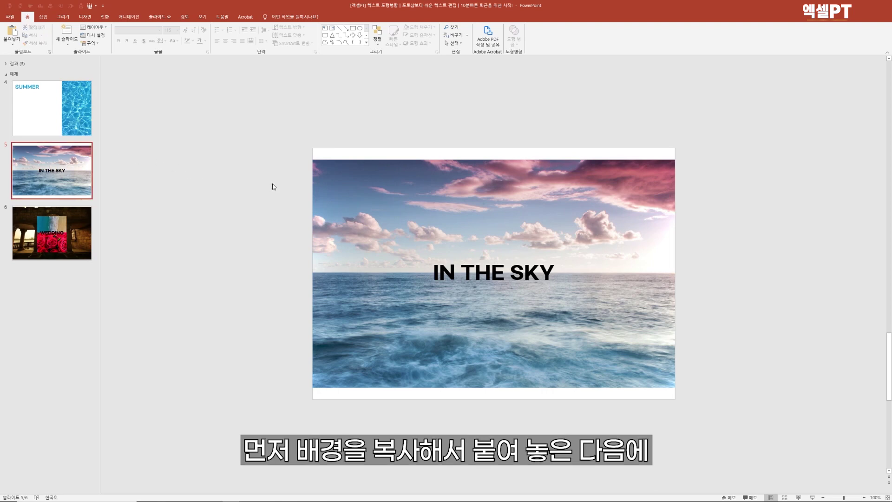
click(417, 204)
key(ctrl+c)
key(ctrl+v)
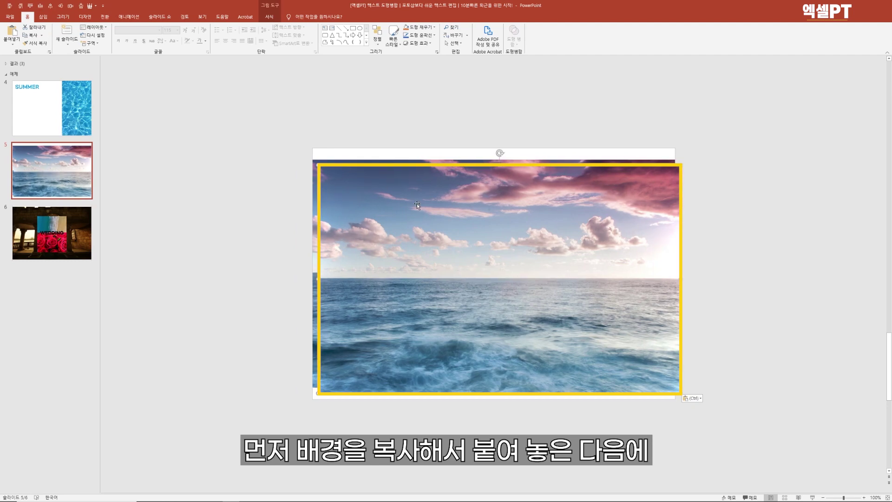
right_click(417, 205)
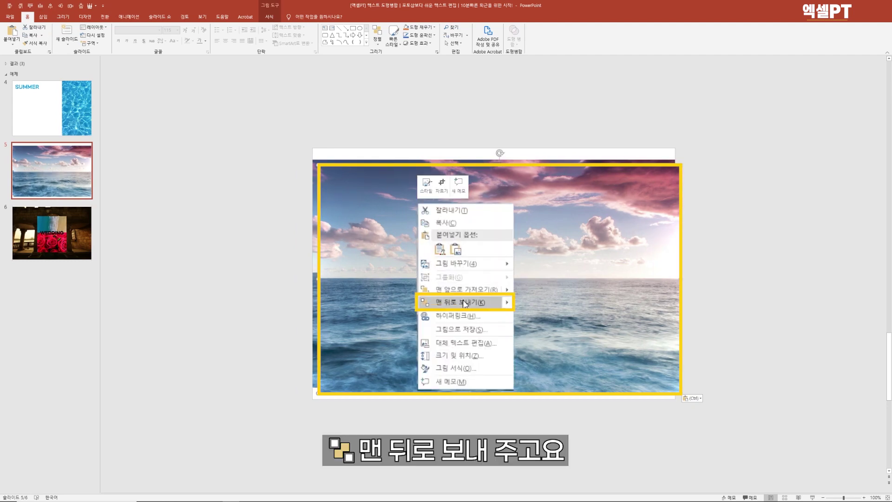
click(446, 302)
Align the sea picture copy to the slide with Align Center (가운데 맞춤) and Align Middle (중간 맞춤)
click(269, 17)
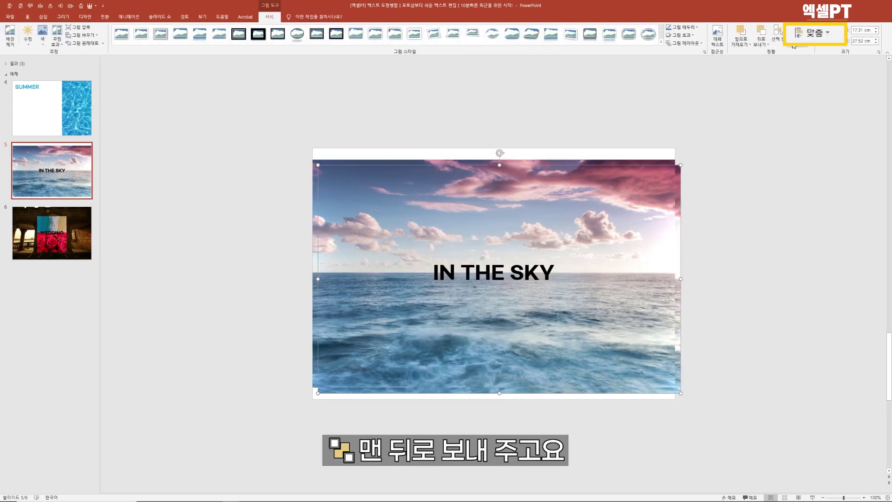
click(814, 33)
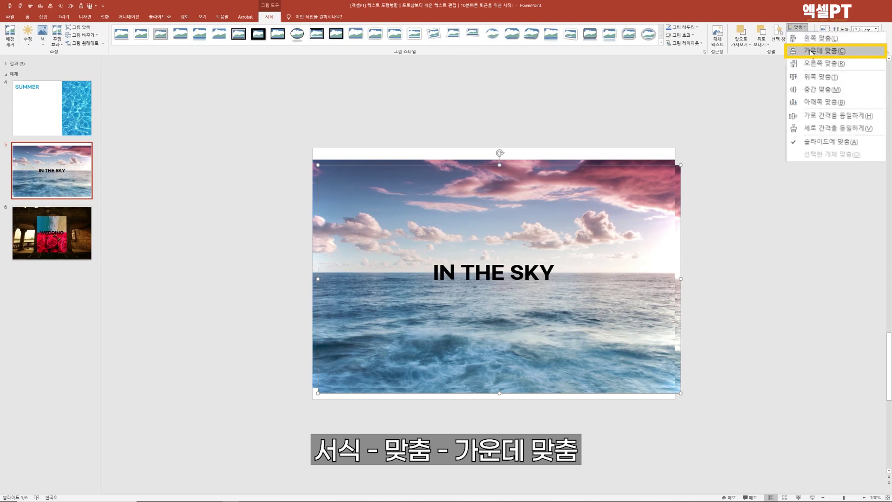
click(812, 54)
click(812, 34)
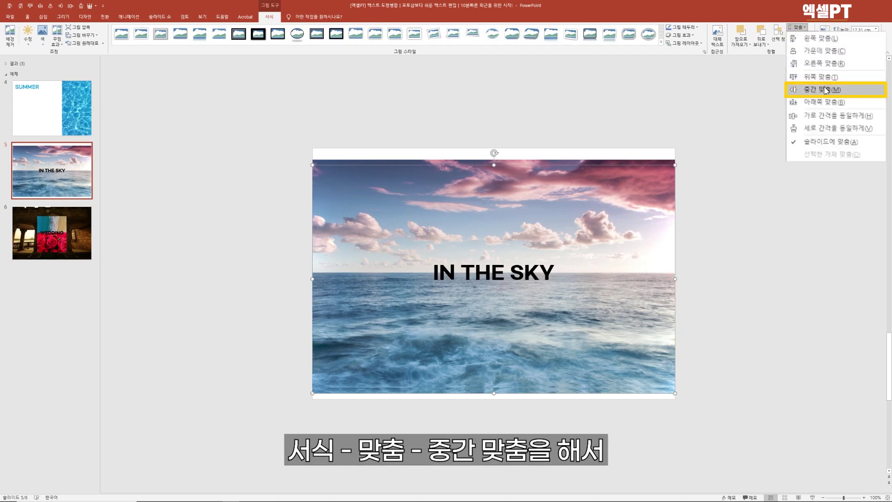
click(808, 88)
click(780, 203)
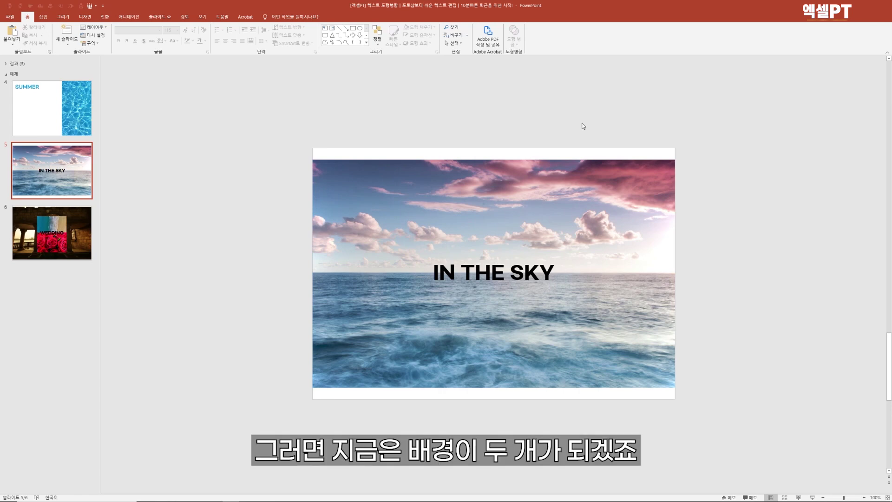
Merge the front sea picture and the IN THE SKY text with Intersect (교차)
click(581, 184)
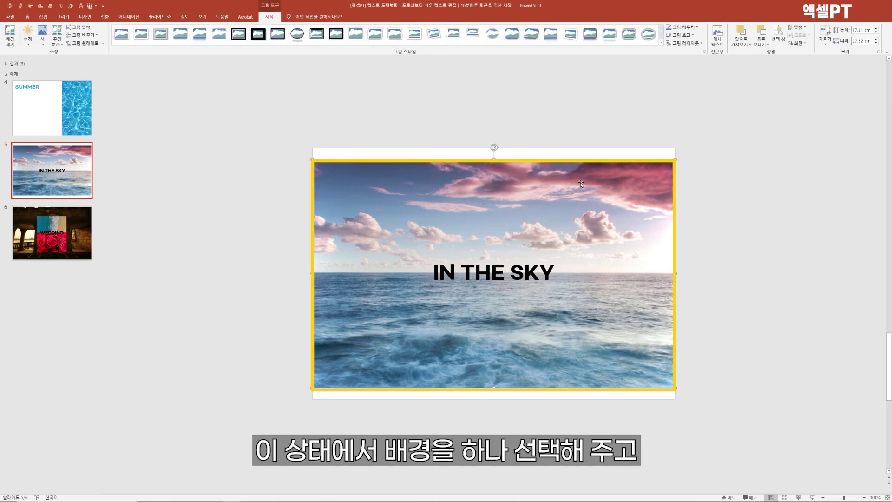
shift+click(555, 276)
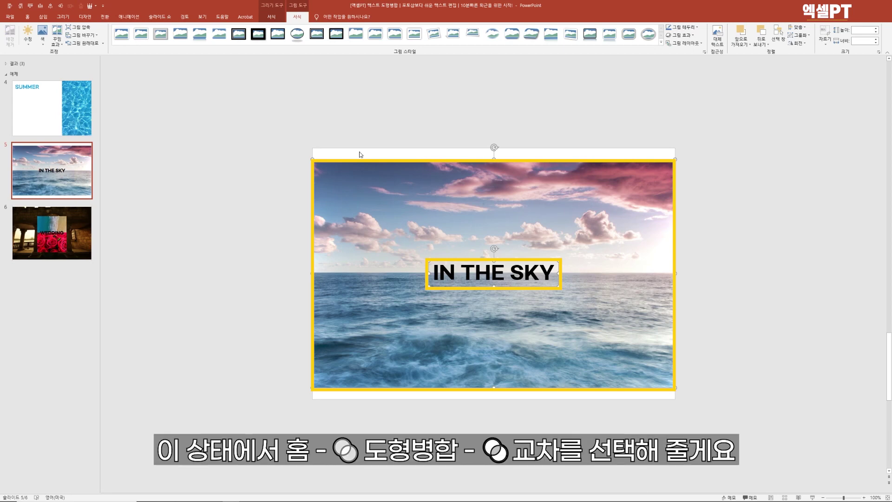
click(28, 17)
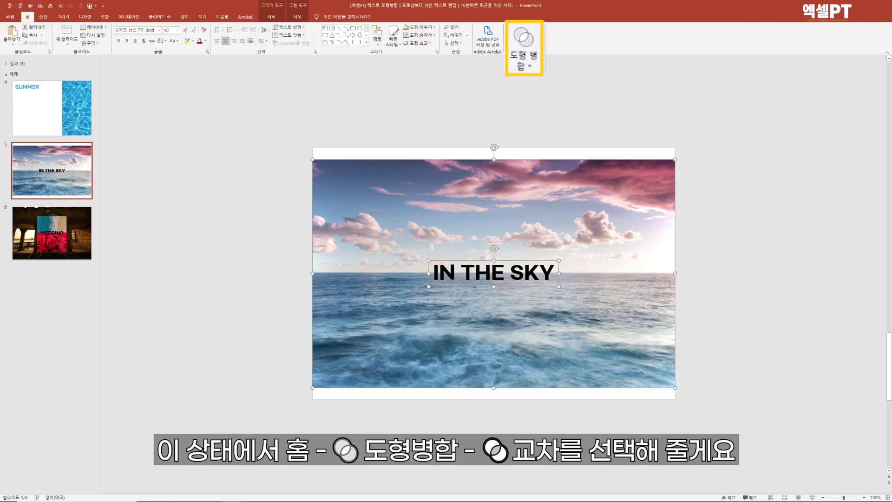
click(513, 36)
click(542, 106)
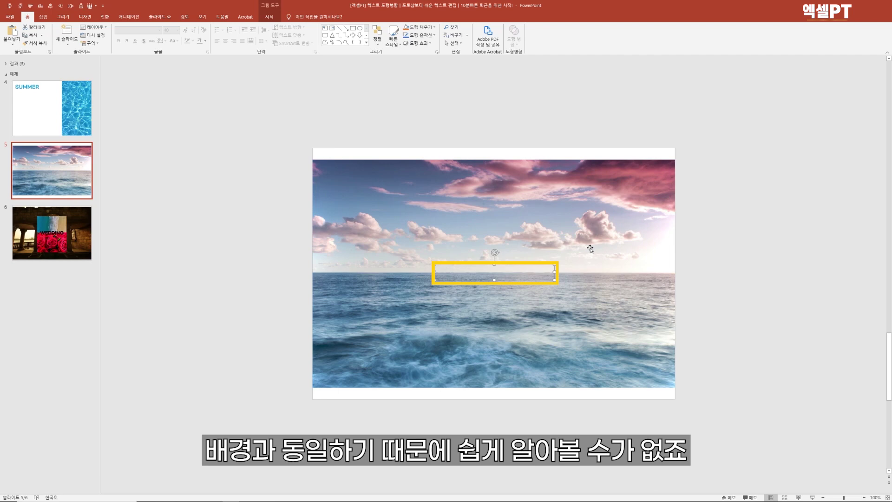
click(259, 166)
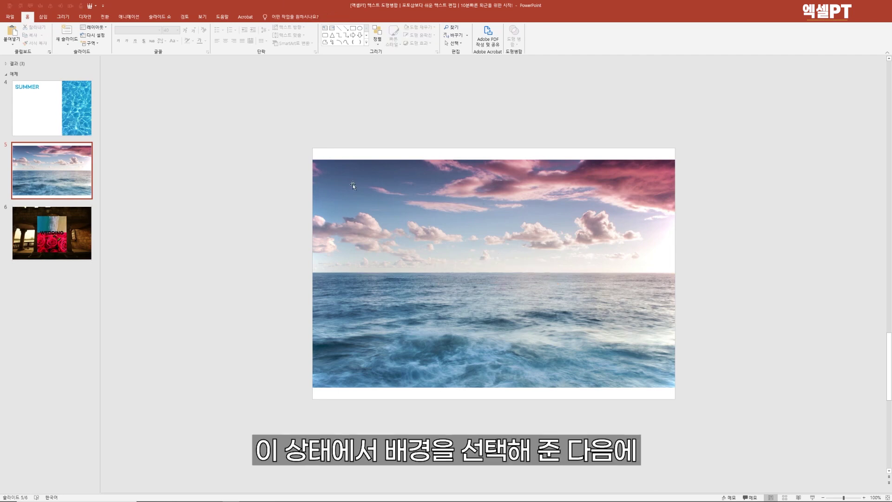
Darken the background sea picture with the lowest-brightness, highest-contrast preset of the Brightness/Contrast (밝기/대비) corrections
click(465, 208)
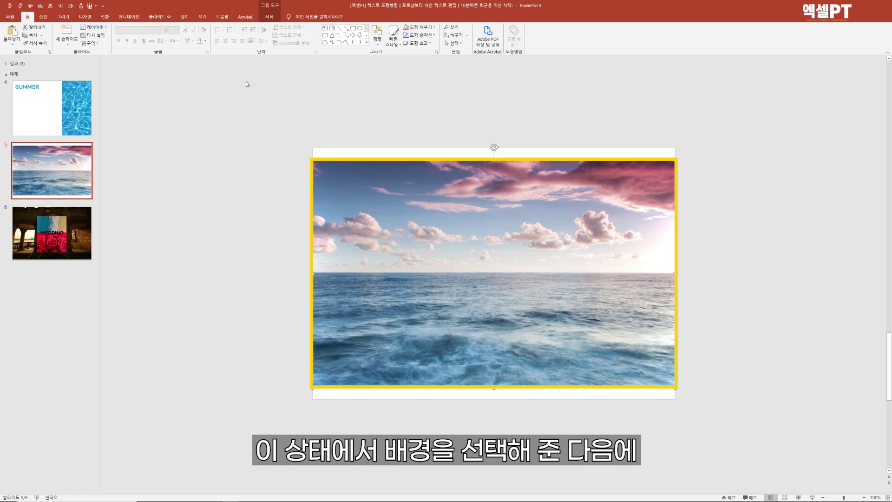
click(271, 17)
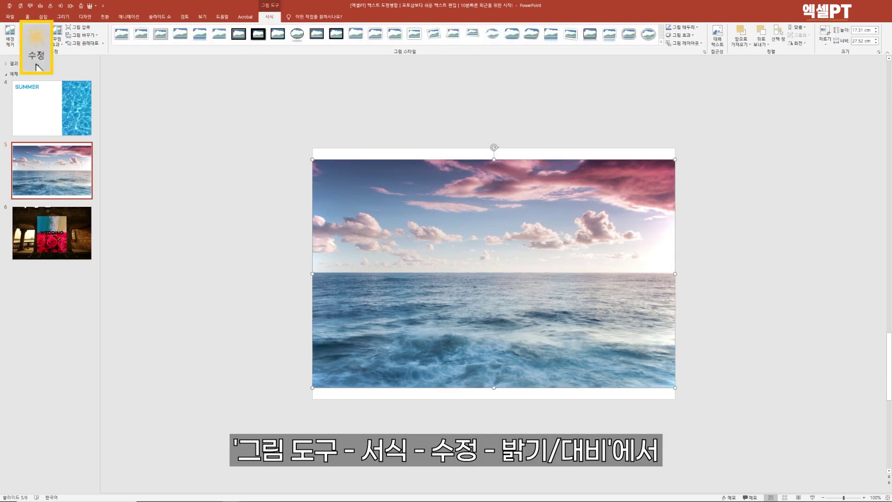
click(28, 39)
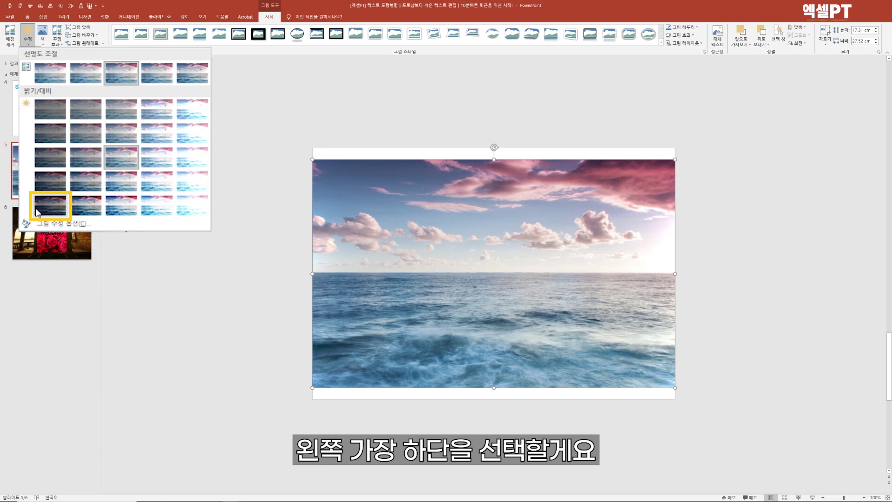
click(38, 213)
click(181, 131)
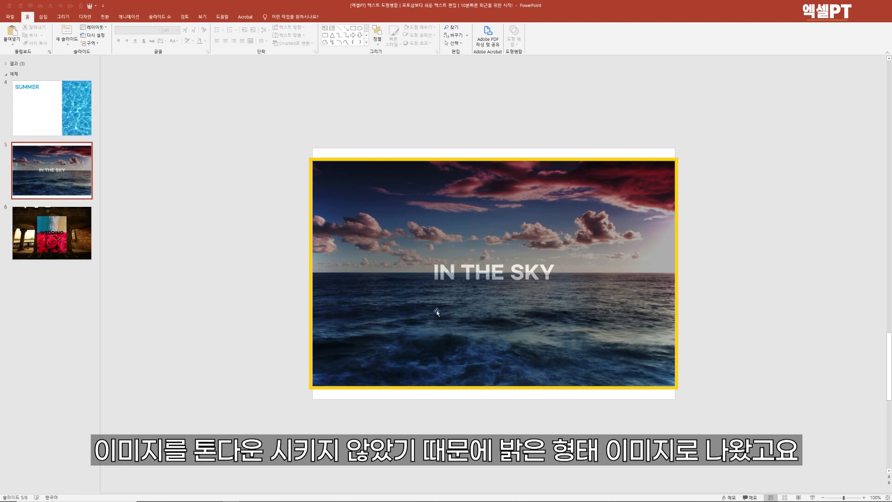
click(443, 216)
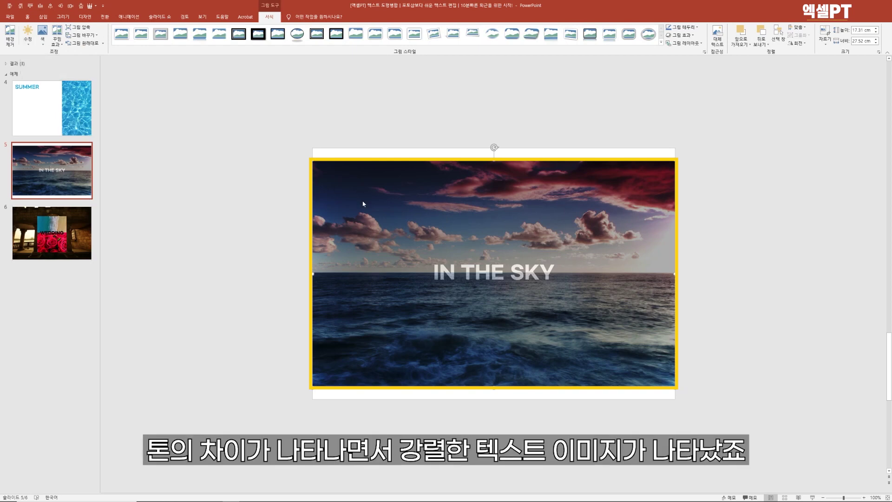
click(274, 216)
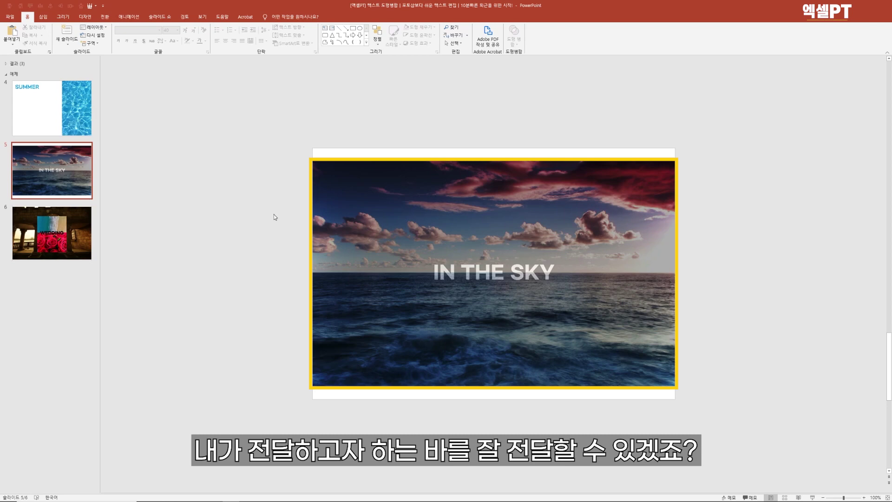
On slide 6, move the dark stone building background picture off the slide to the area below it
click(84, 228)
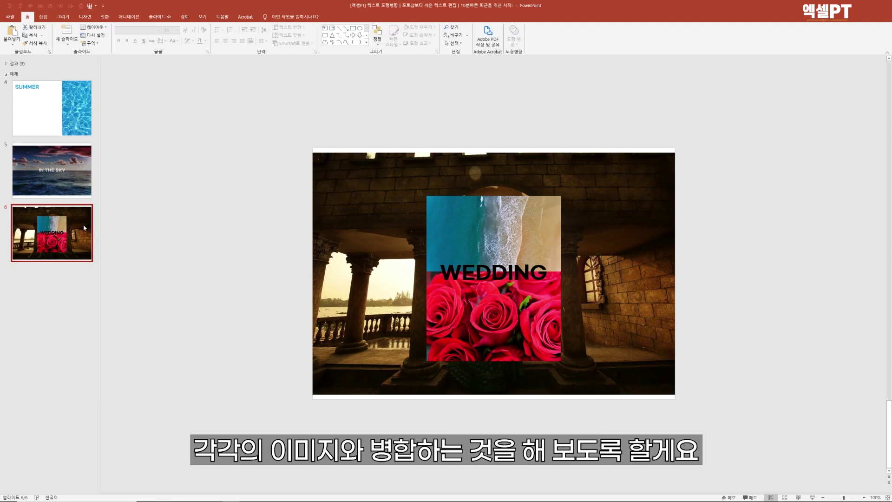
click(407, 168)
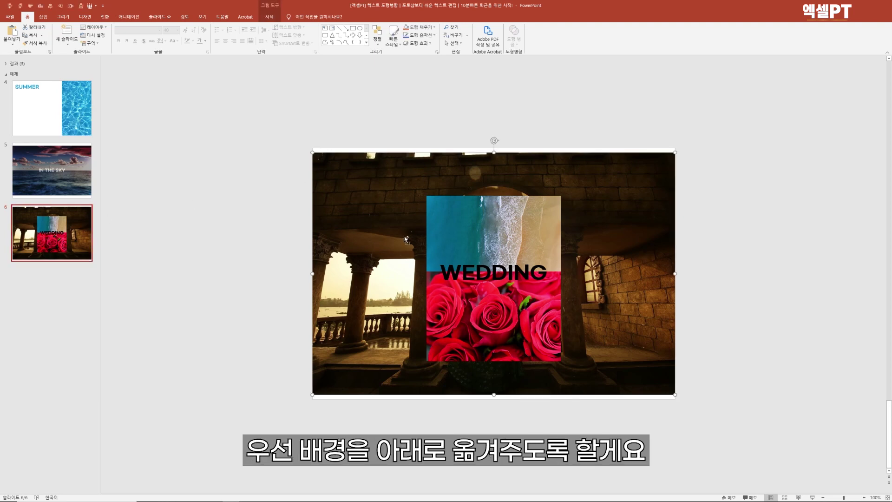
scroll(406, 239, up, 2)
drag(341, 129, 339, 464)
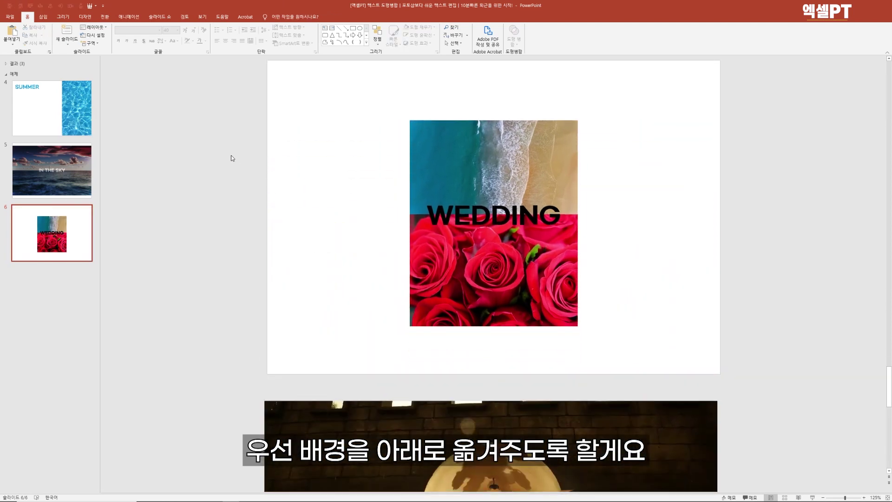
Draw a rectangle about 13.9 cm wide and 2.3 cm high covering the lower half of the WEDDING text
scroll(514, 267, up, 2)
click(515, 269)
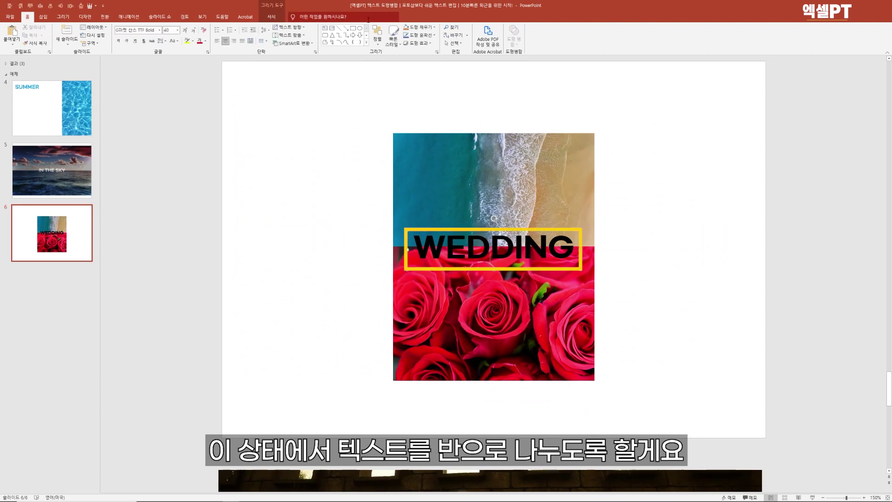
click(365, 34)
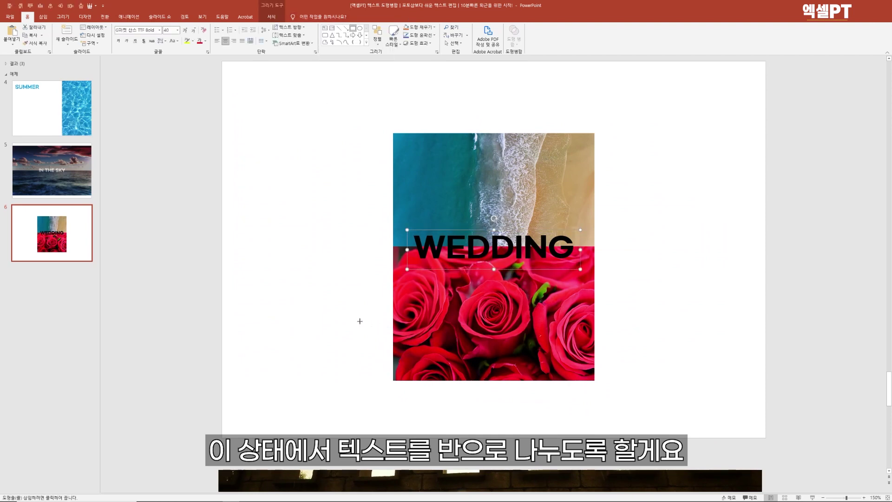
drag(359, 253, 623, 278)
click(617, 315)
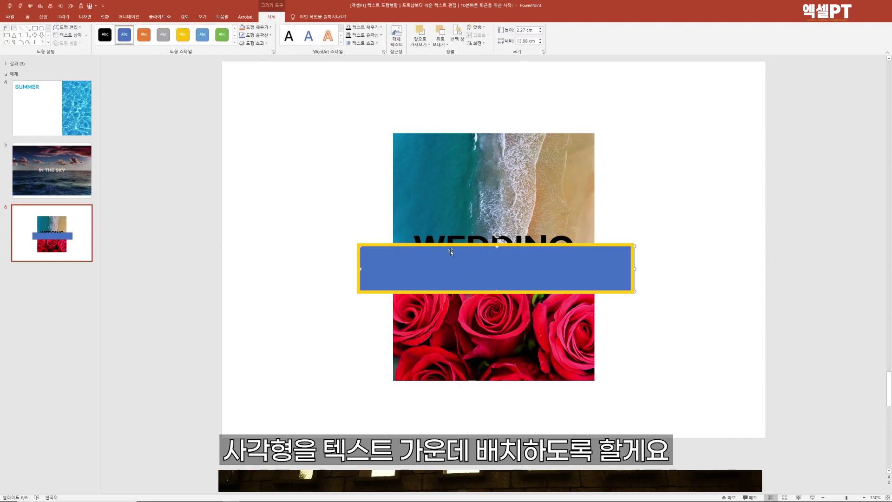
Bring the WEDDING text to the front (맨 앞으로 가져오기) of the blue rectangle
click(577, 234)
right_click(579, 230)
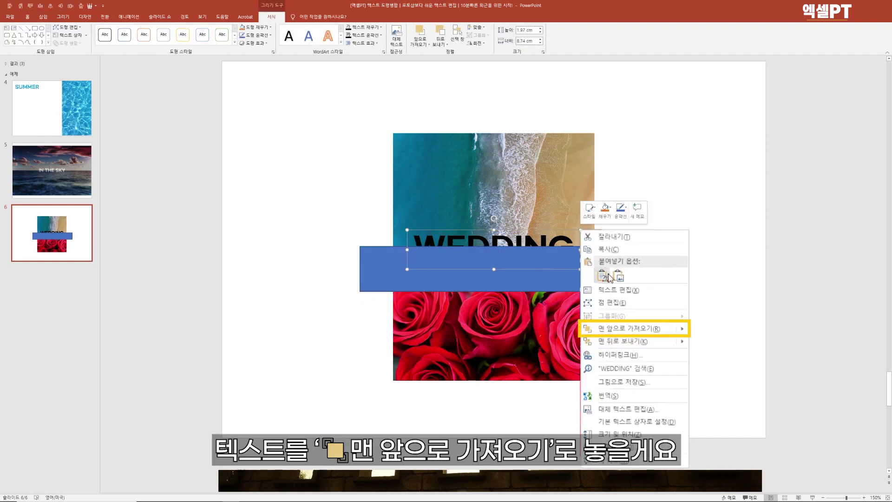
click(604, 327)
click(670, 288)
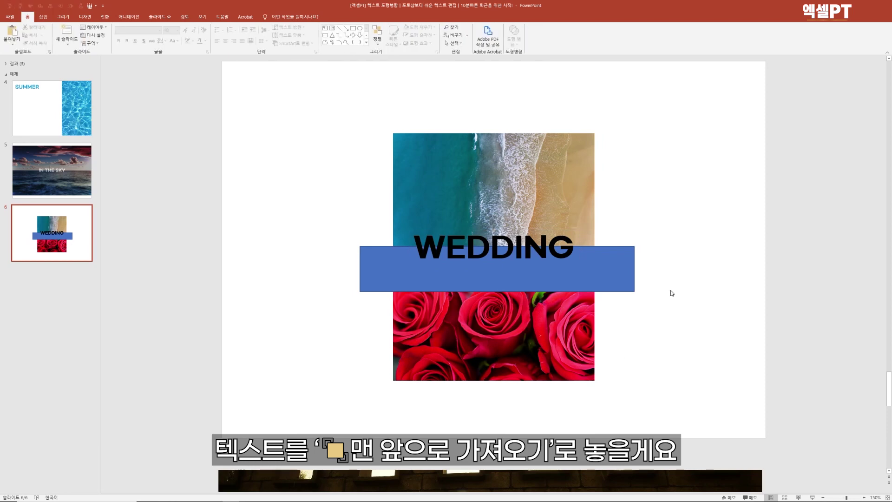
Merge the rectangle and the WEDDING text with Fragment (조각) and delete the remaining rectangle piece
click(625, 254)
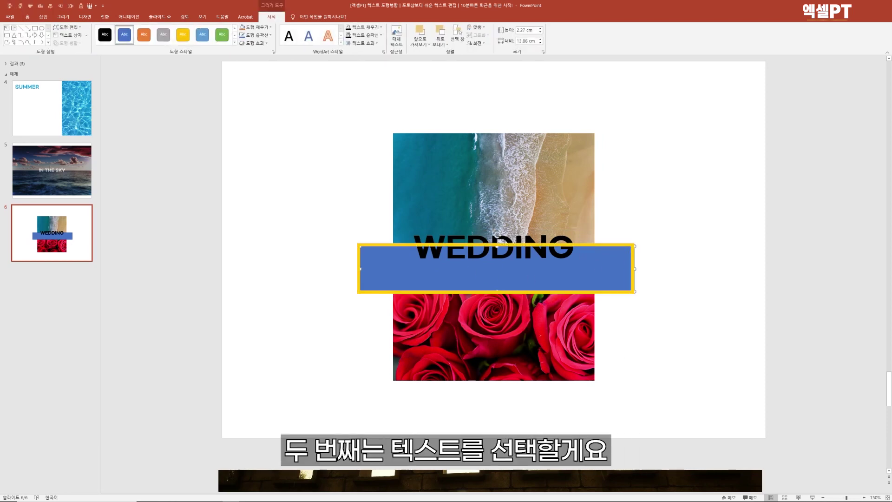
shift+click(572, 253)
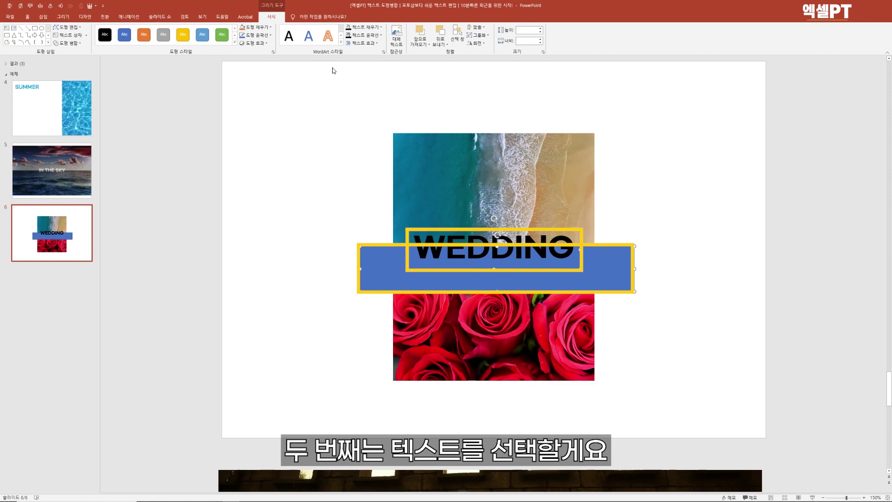
click(27, 17)
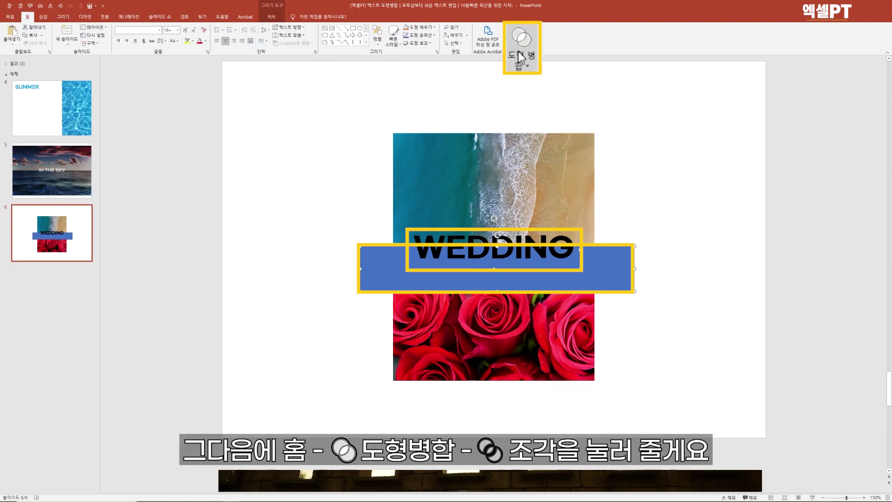
click(514, 36)
click(551, 93)
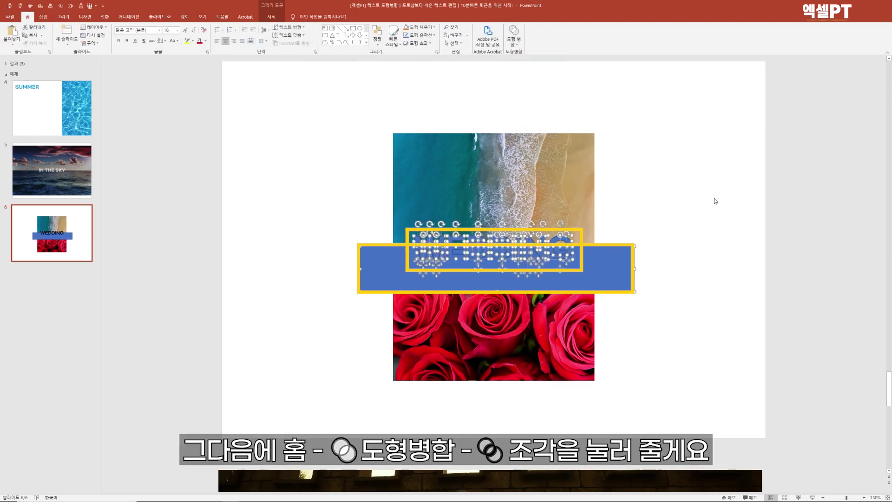
click(717, 200)
click(626, 256)
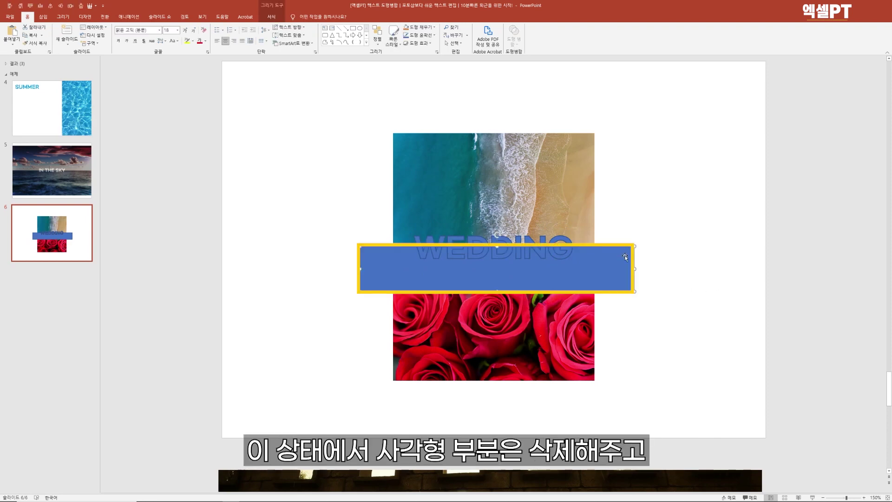
key(Delete)
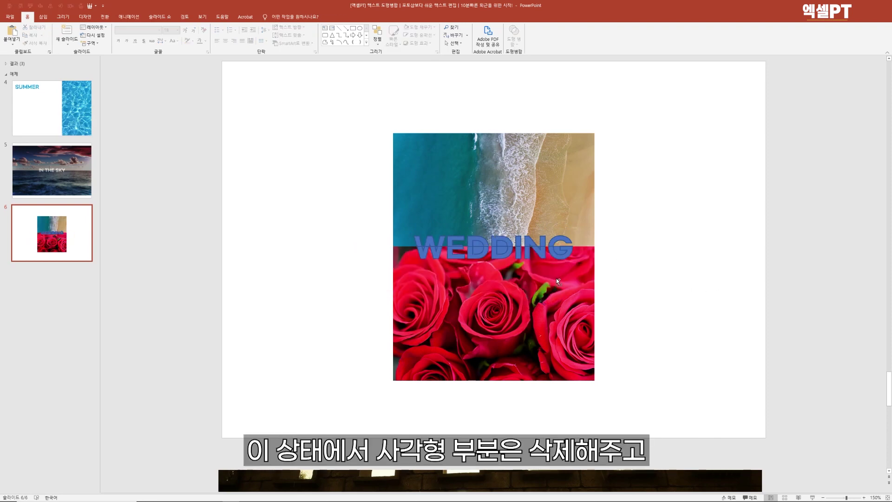
Delete the leftover fragment pieces inside and between the strokes of the WEDDING letters G, N and both Ds
scroll(556, 278, up, 10)
click(659, 269)
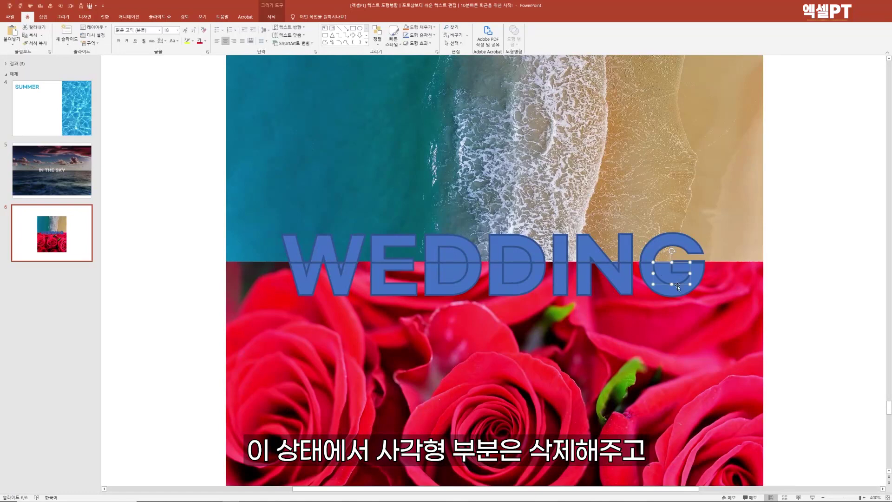
key(Delete)
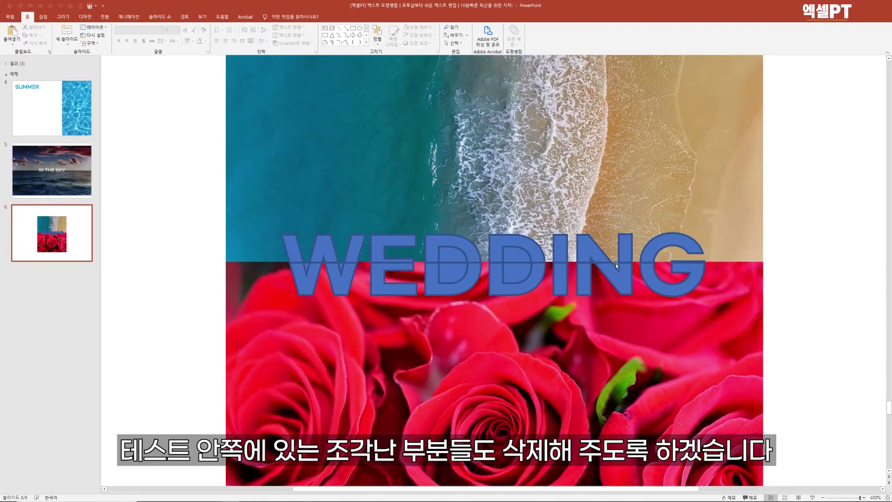
click(592, 260)
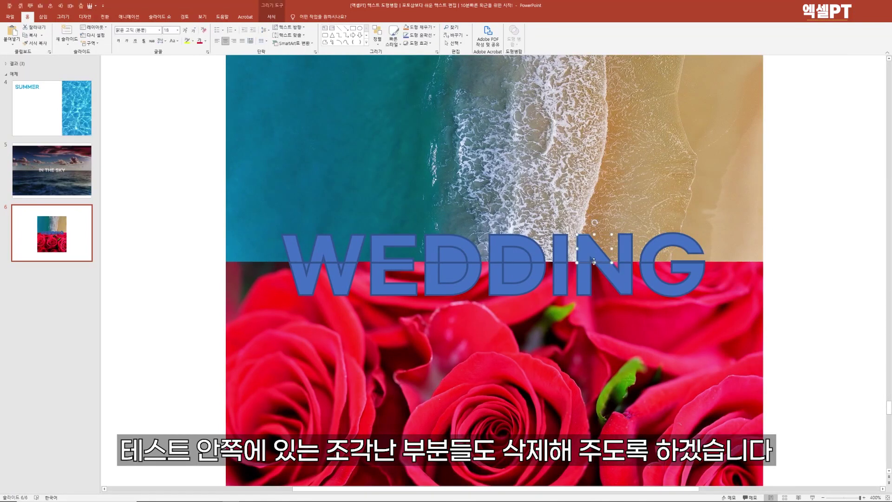
key(Delete)
drag(790, 275, 575, 257)
key(Delete)
click(514, 256)
key(Delete)
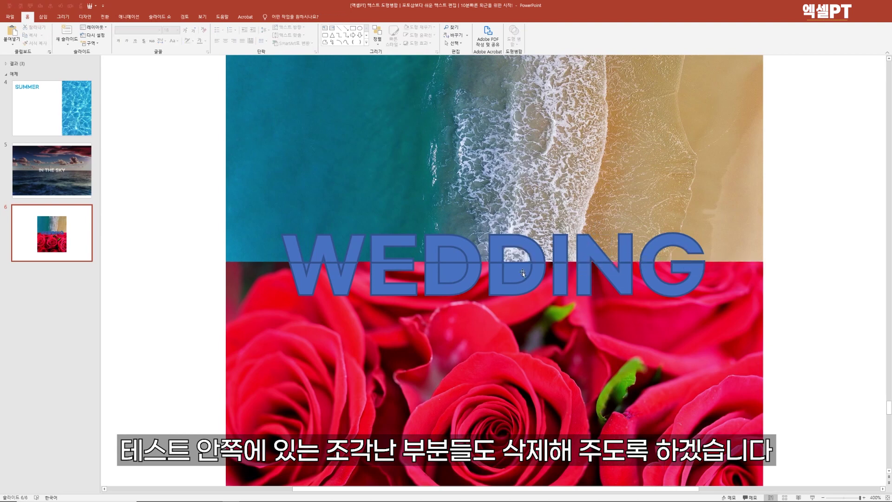
click(522, 271)
key(Delete)
click(464, 272)
key(Delete)
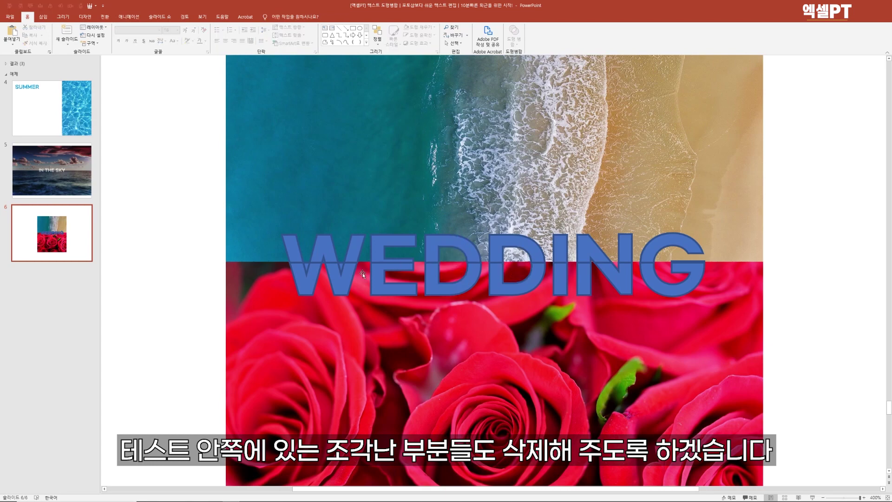
Try Intersect (교차) on the rose picture with all lower WEDDING letter pieces at once, and undo the merge
drag(841, 312, 271, 268)
click(274, 279)
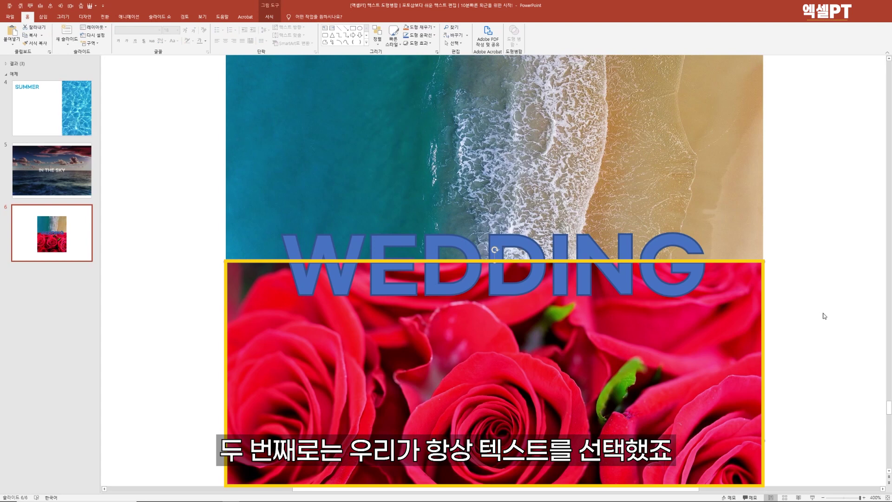
mouse_move(825, 319)
mouse_down()
mouse_move(295, 320)
mouse_move(146, 297)
mouse_move(138, 261)
mouse_up()
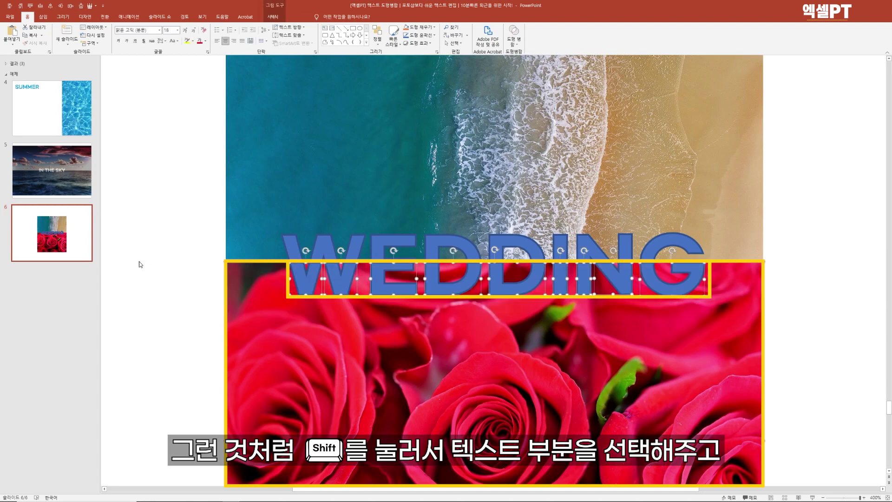
click(516, 37)
click(532, 109)
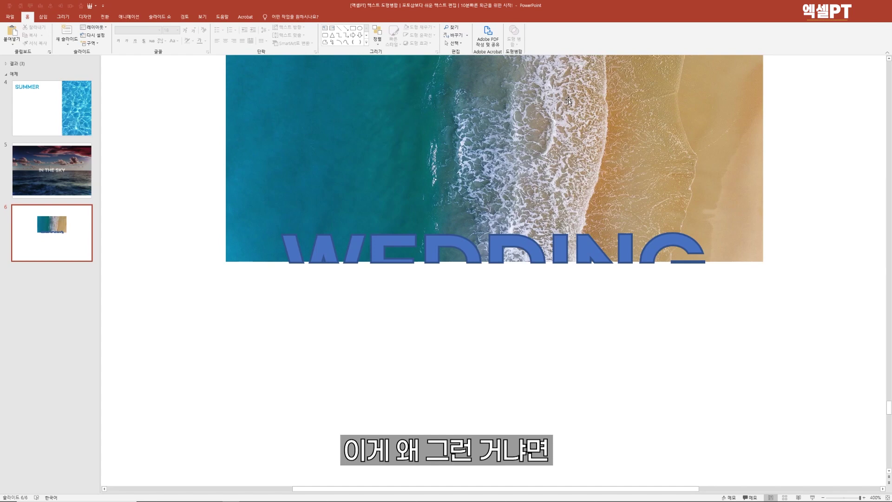
key(ctrl+z)
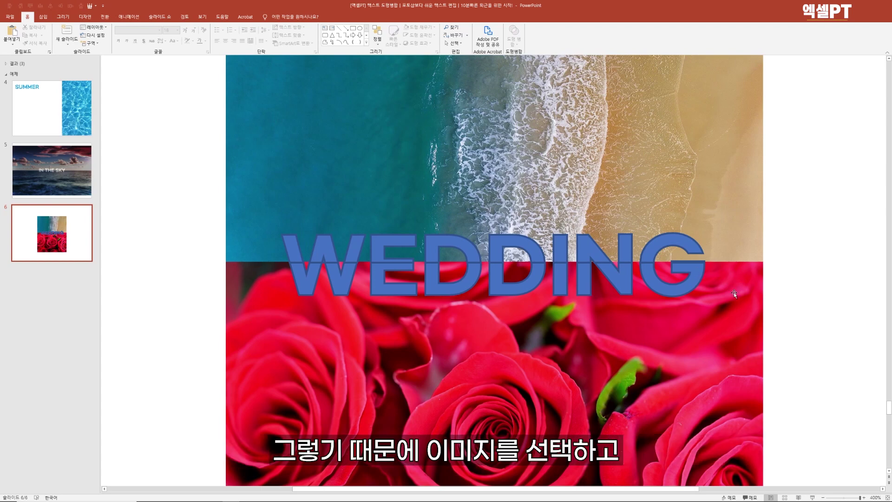
Try Intersect (교차) on the rose picture with only the lower piece of the G, and undo the merge
click(734, 293)
shift+click(700, 296)
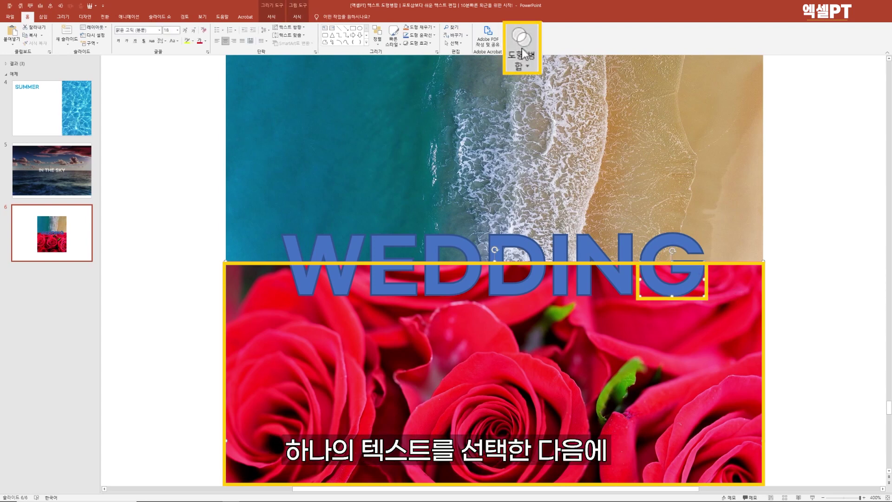
click(514, 37)
click(545, 108)
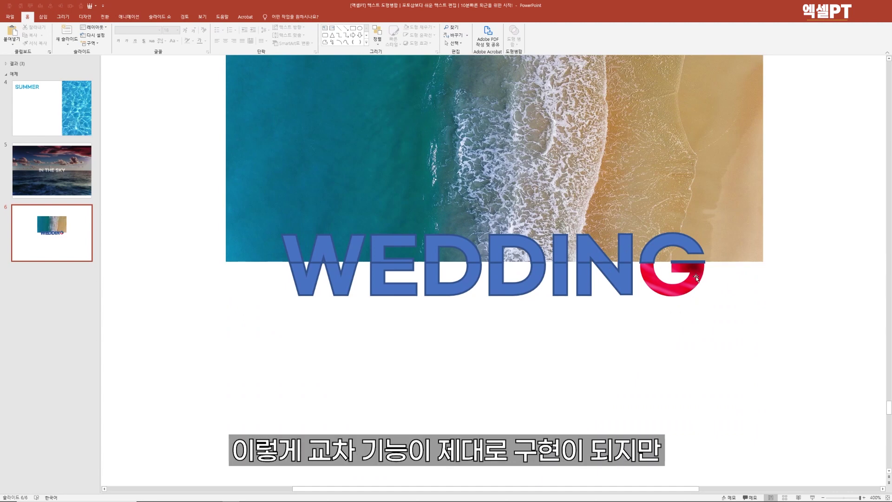
key(ctrl+z)
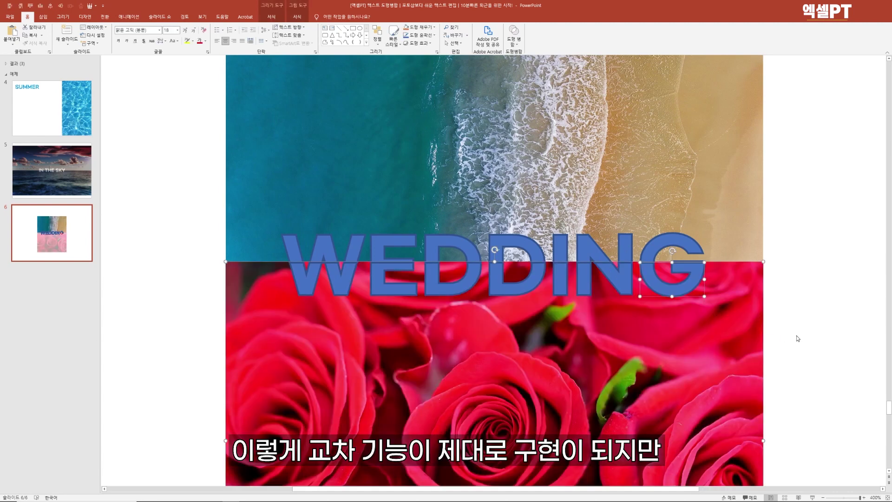
Try Intersect (교차) on the rose picture with the lower pieces of both N and G, and undo the merge
shift+click(687, 285)
shift+click(620, 281)
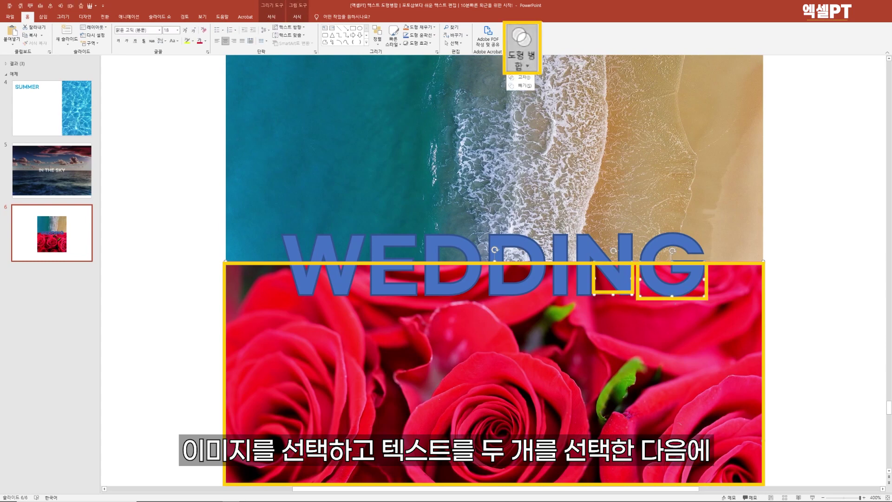
click(514, 34)
click(521, 106)
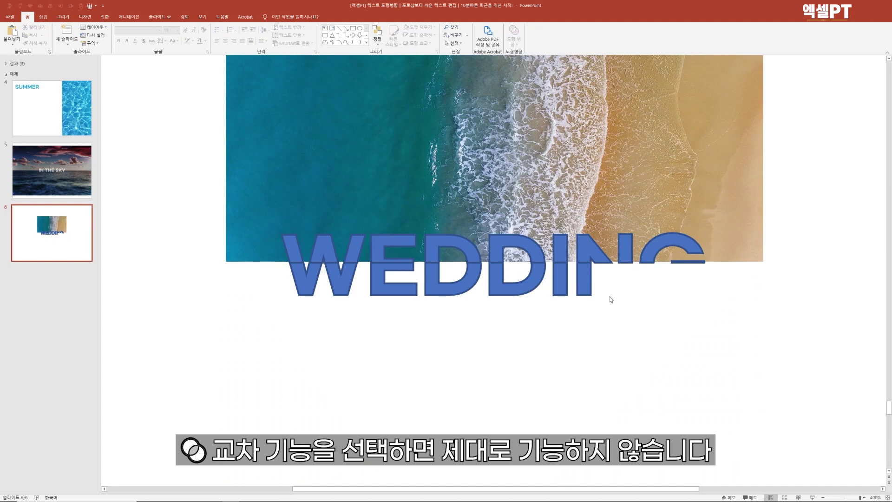
key(ctrl+z)
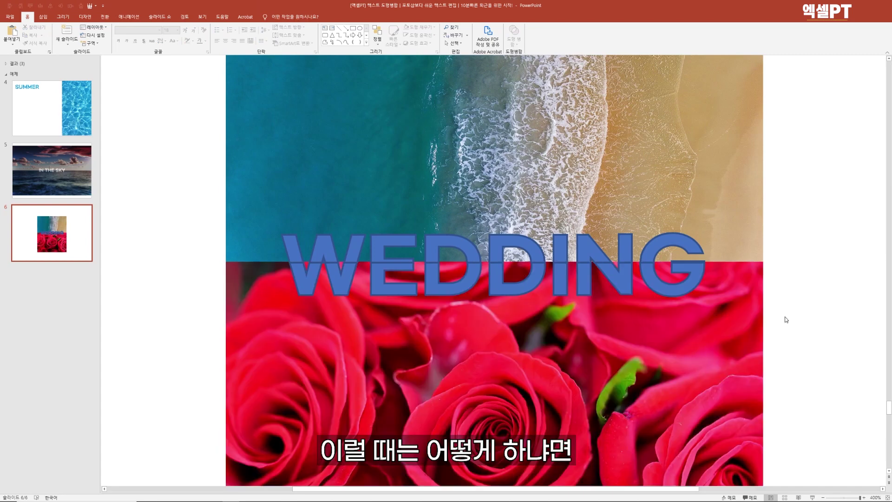
Combine all lower WEDDING letter pieces into one shape with Union (통합)
mouse_move(369, 291)
mouse_down()
mouse_move(198, 272)
mouse_move(190, 260)
mouse_up()
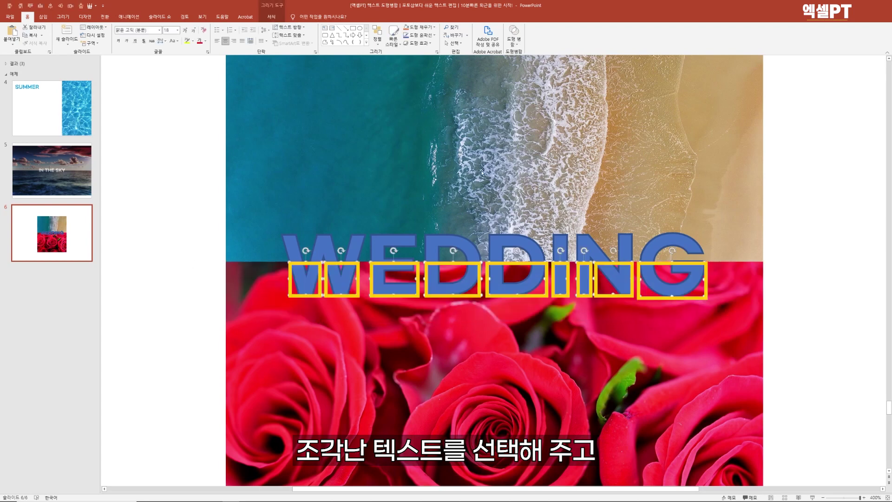
click(514, 37)
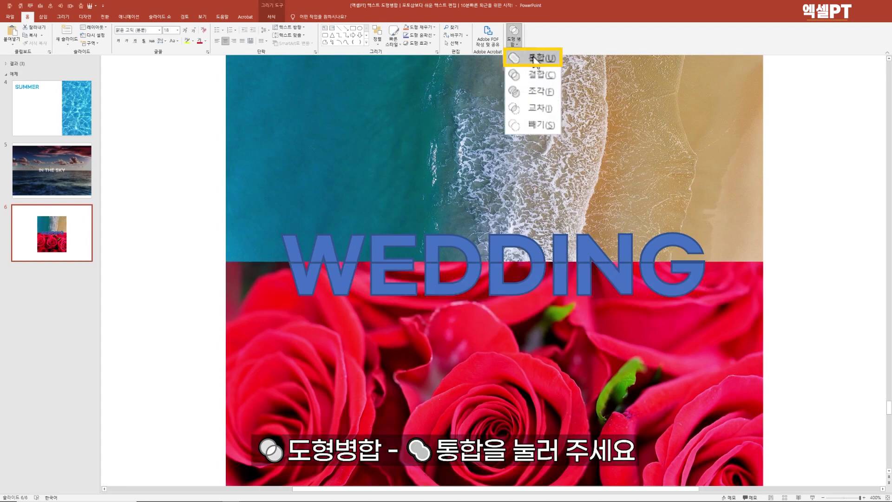
click(530, 60)
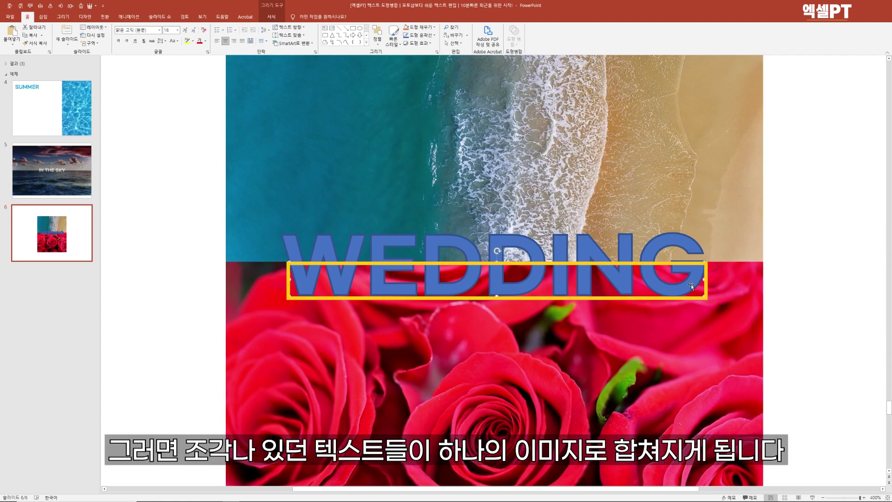
click(810, 253)
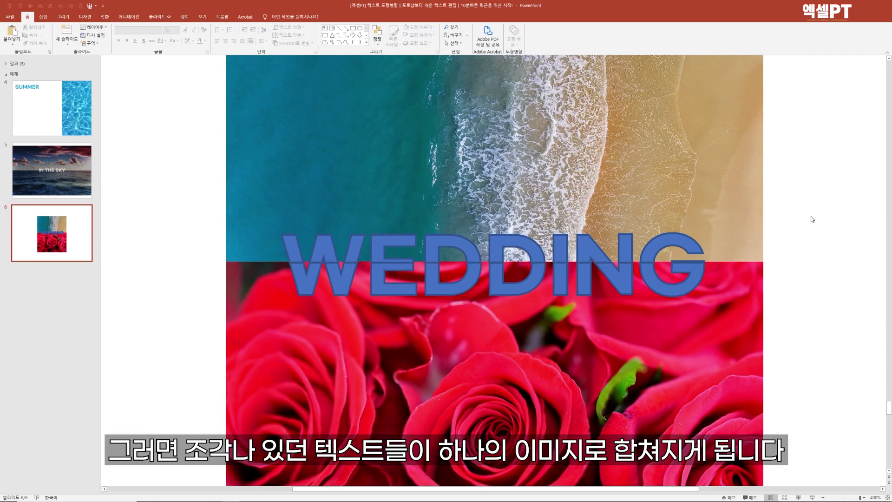
Combine all upper WEDDING letter pieces into one shape with Union (통합)
mouse_move(810, 200)
mouse_down()
mouse_move(375, 261)
mouse_move(203, 260)
mouse_move(191, 273)
mouse_up()
click(514, 37)
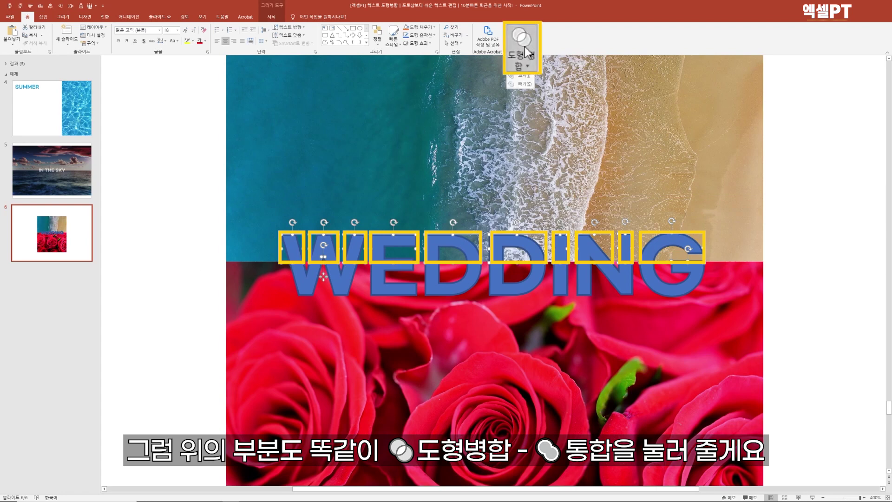
click(539, 69)
click(817, 263)
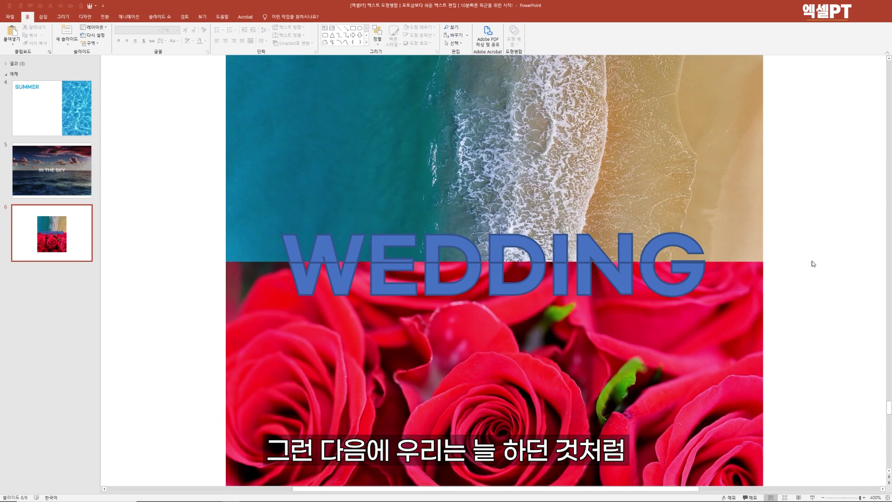
Intersect (교차) the rose picture with the merged lower half of the WEDDING lettering
click(739, 309)
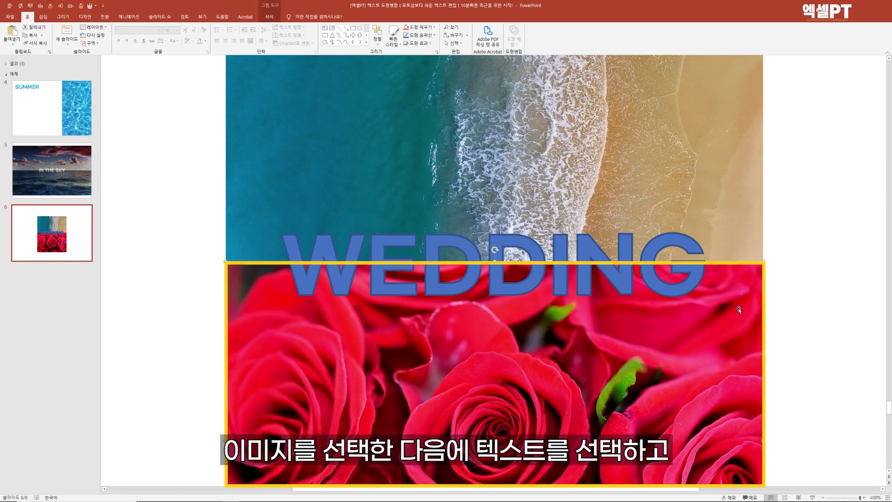
shift+click(675, 287)
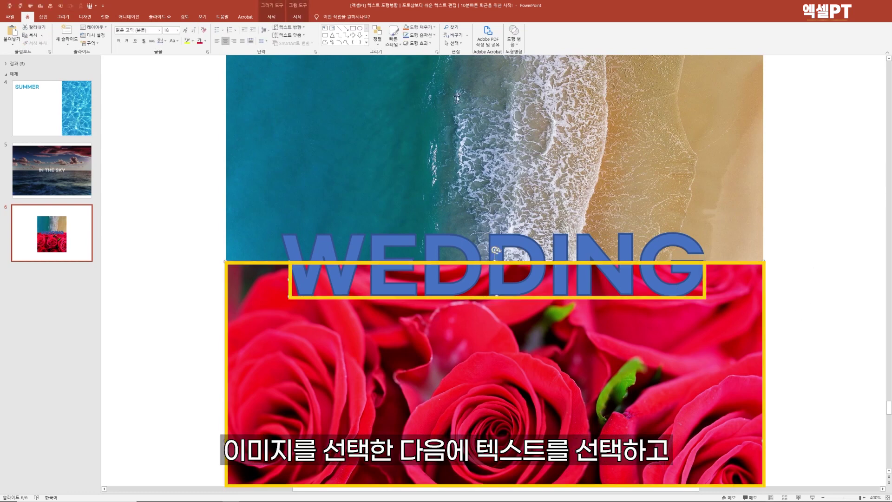
click(514, 40)
click(535, 113)
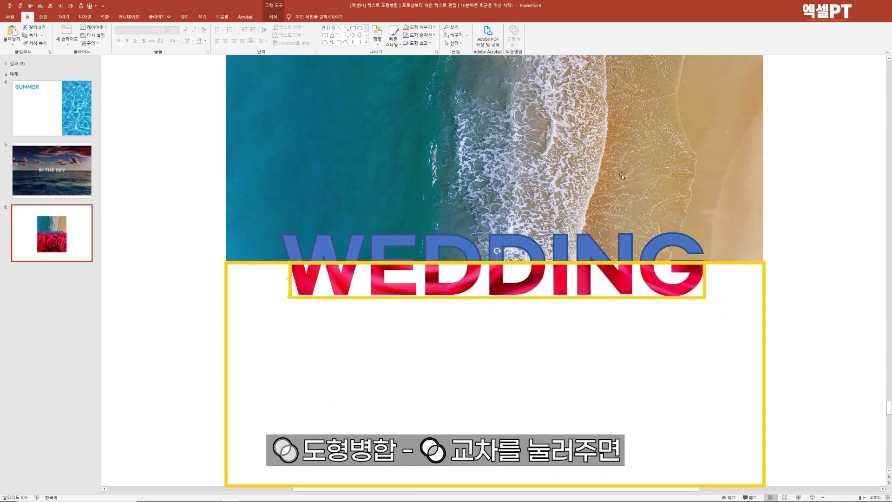
click(574, 344)
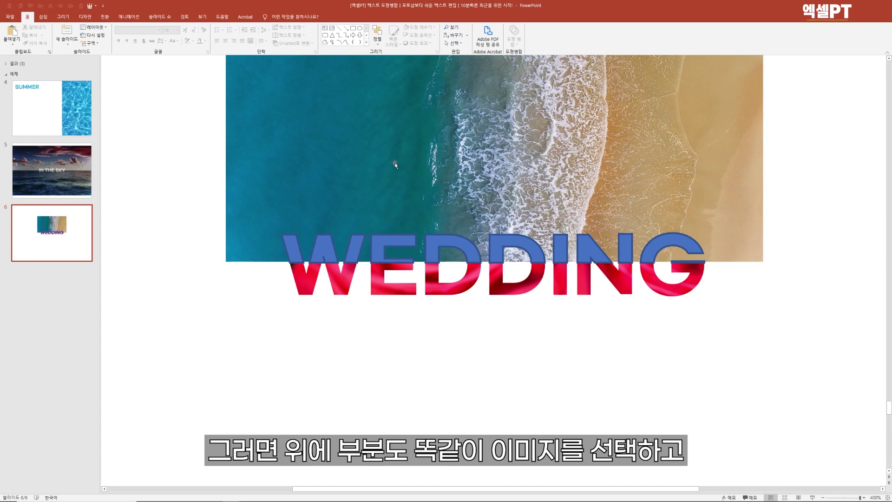
Intersect (교차) the beach picture with the merged upper half of the WEDDING lettering
click(395, 165)
shift+click(354, 250)
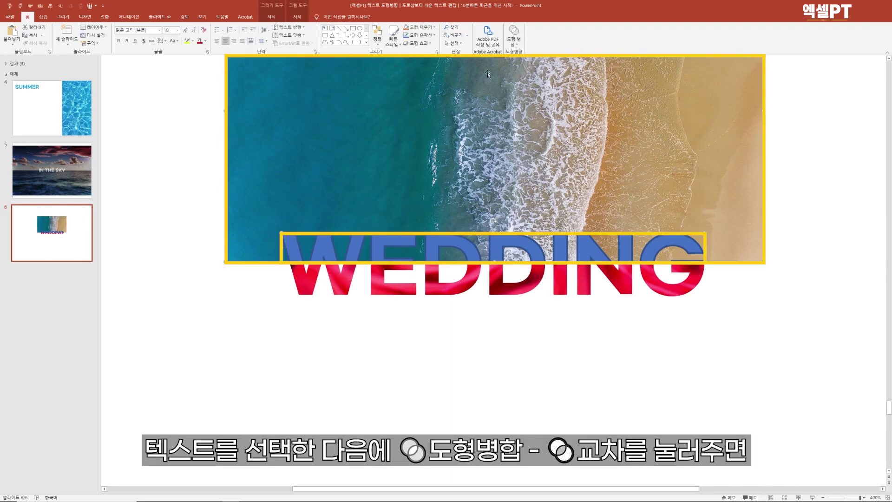
click(514, 40)
click(533, 108)
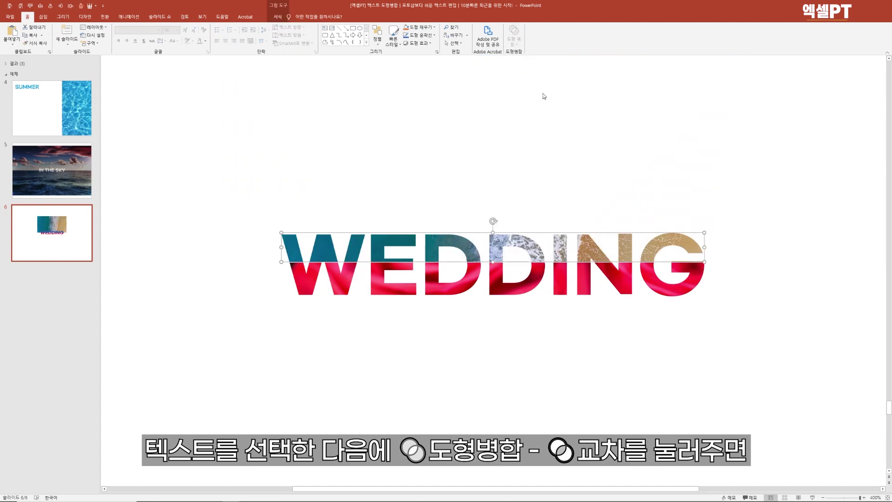
click(612, 413)
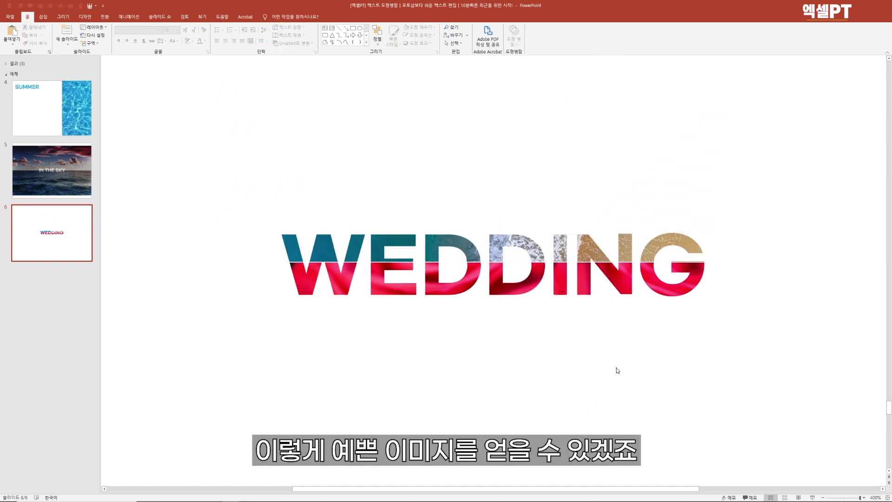
Move the wedding background photo from below the slide up onto it so that it fills slide 6 behind the lettering
scroll(270, 342, down, 5)
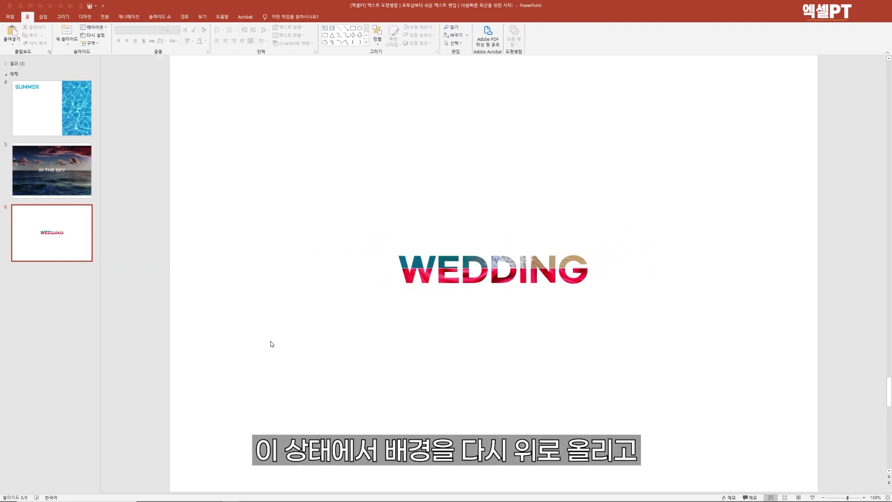
scroll(272, 344, down, 2)
drag(460, 478, 463, 89)
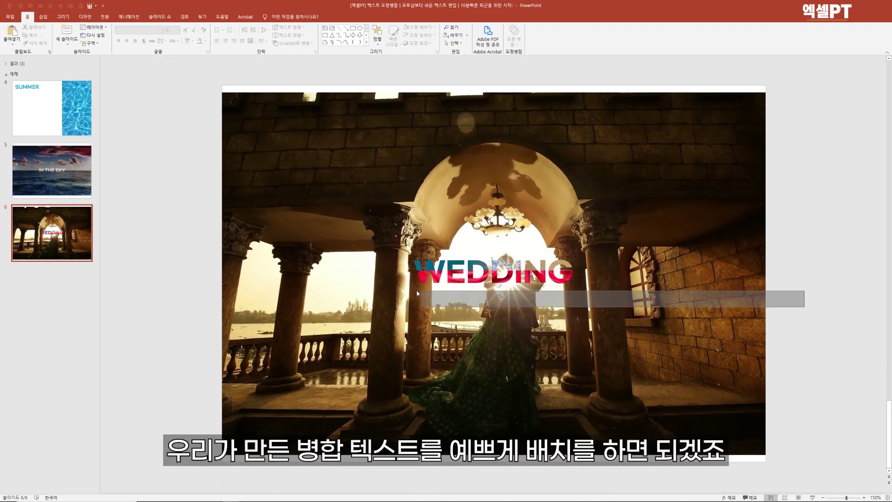
Place both halves of the picture-filled WEDDING text together in the upper-left corner of the wedding photo
click(431, 265)
drag(431, 266, 256, 122)
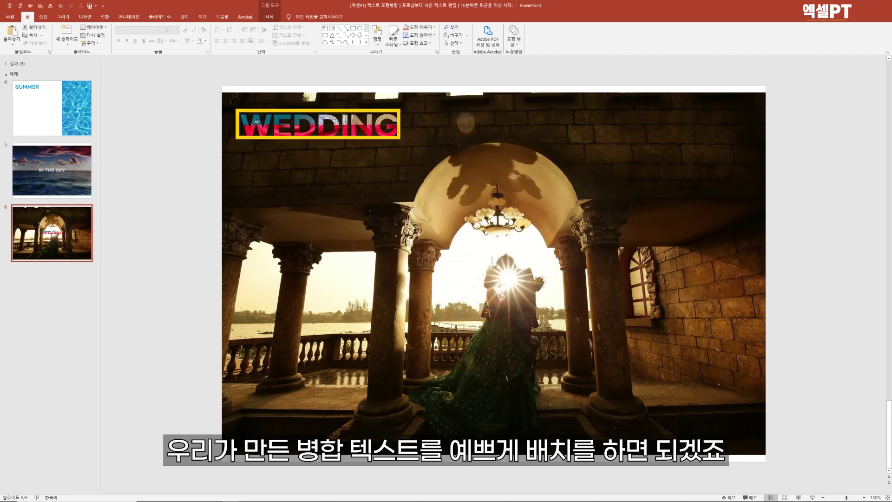
click(150, 198)
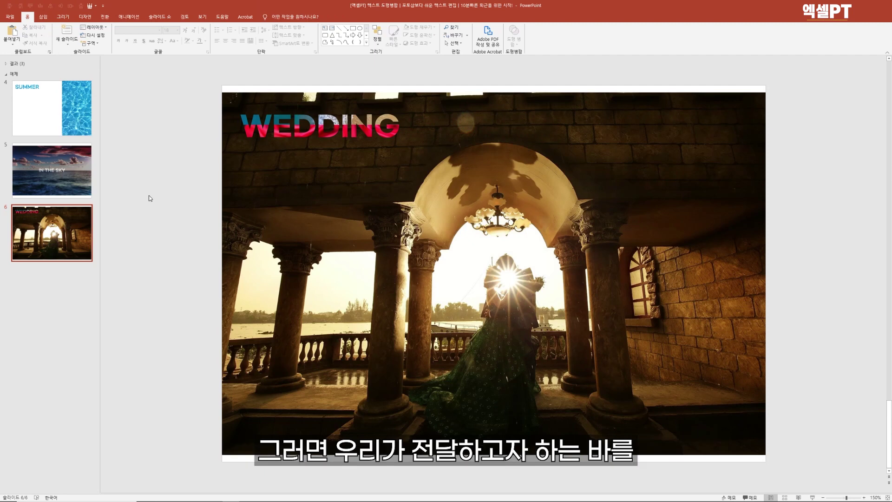